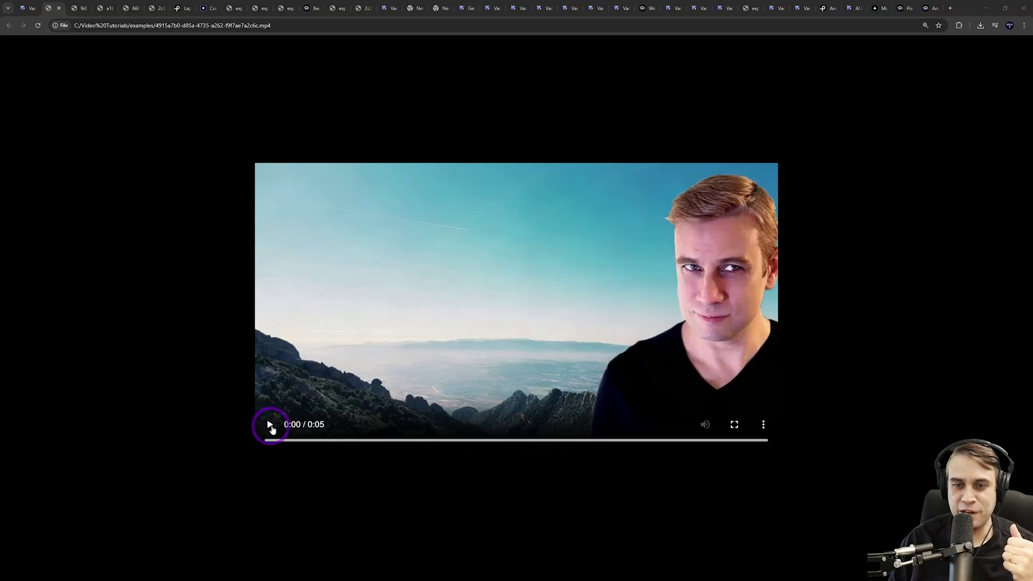
Play the mountain presenter clip twice, then play and pause the teddy bear clip
click(271, 426)
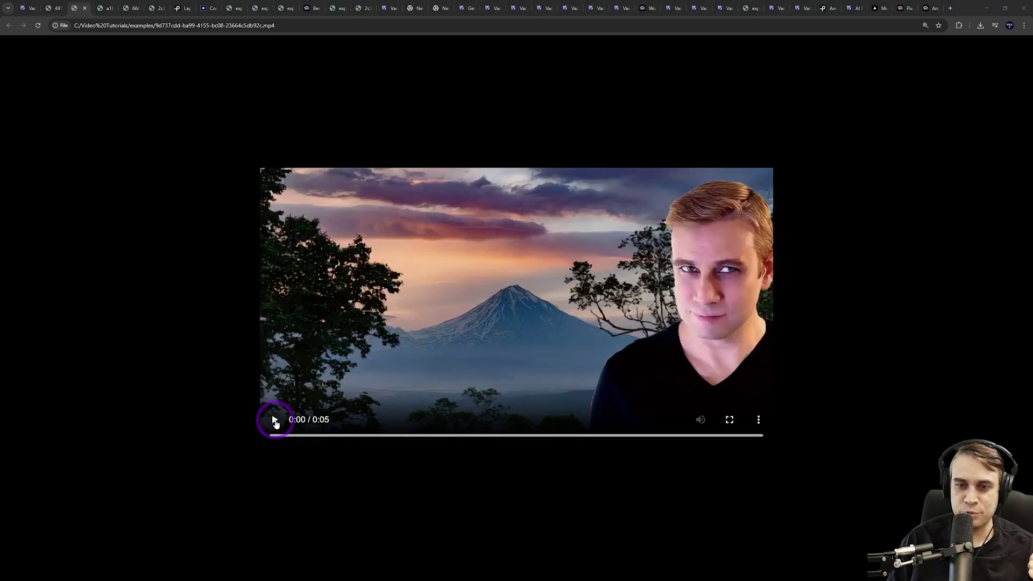
click(274, 423)
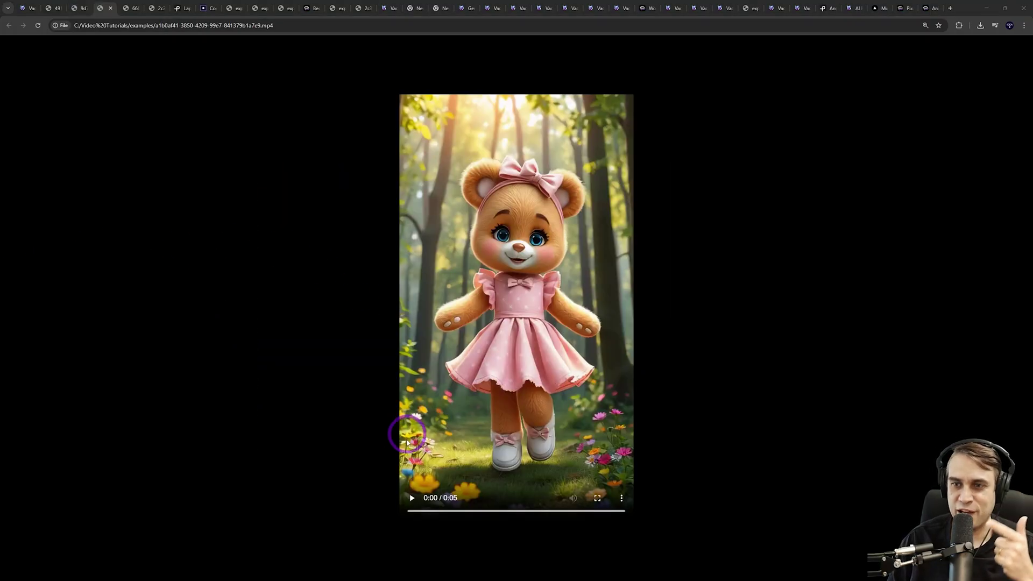
click(410, 507)
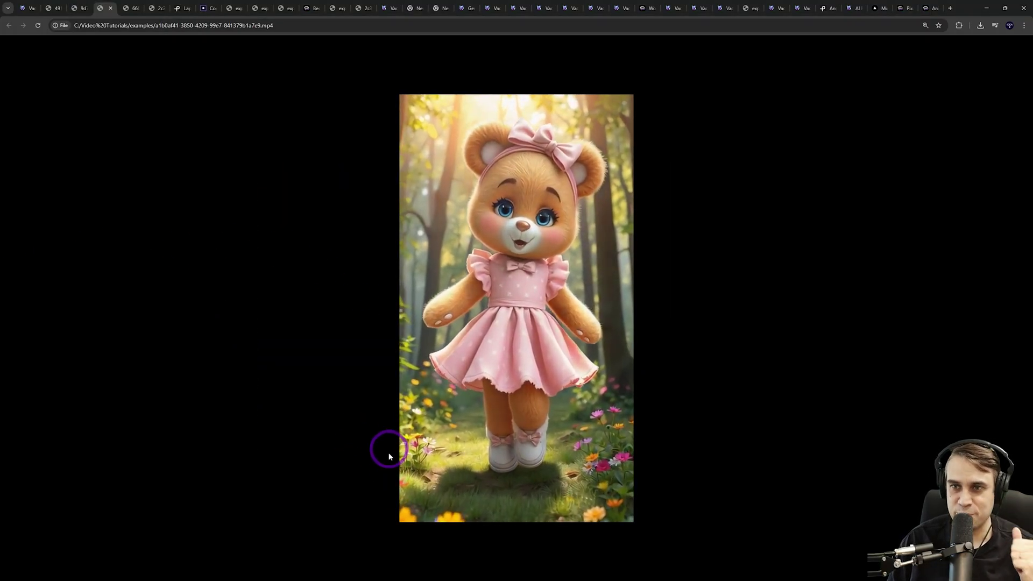
click(413, 499)
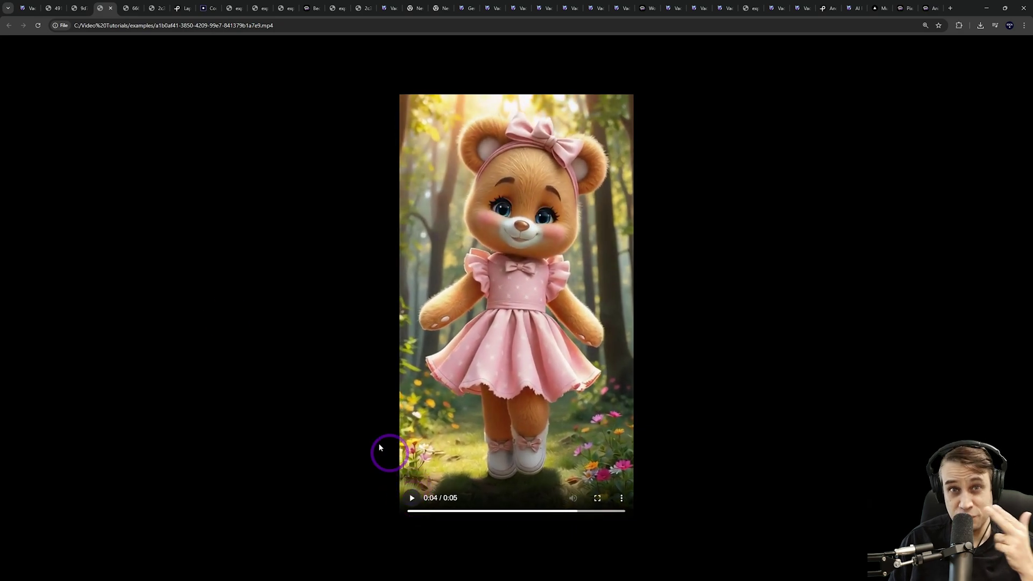
Play the Pikachu example clip, then advance to the woman-at-laptop clip tab
key(ctrl+Tab)
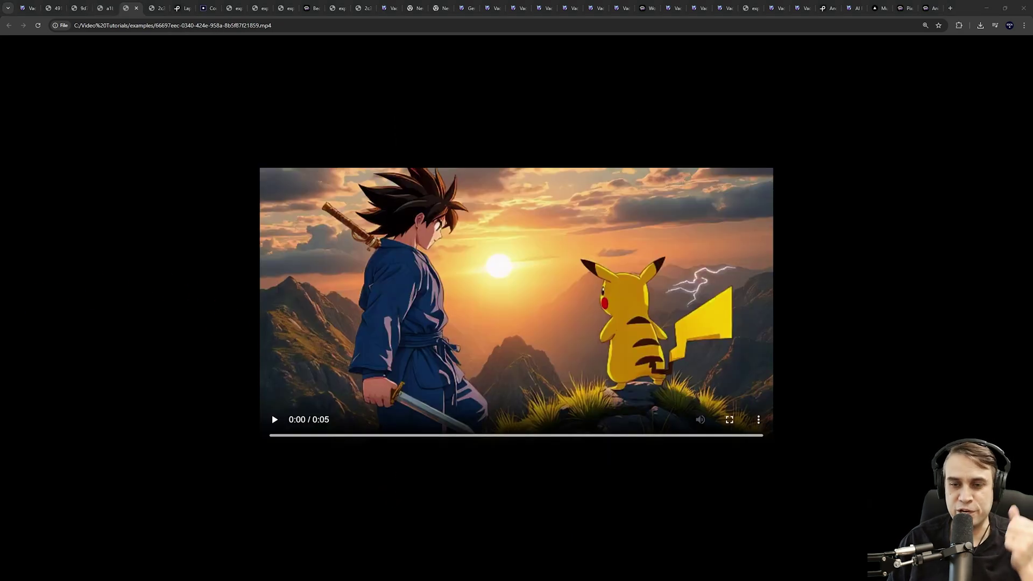
click(275, 425)
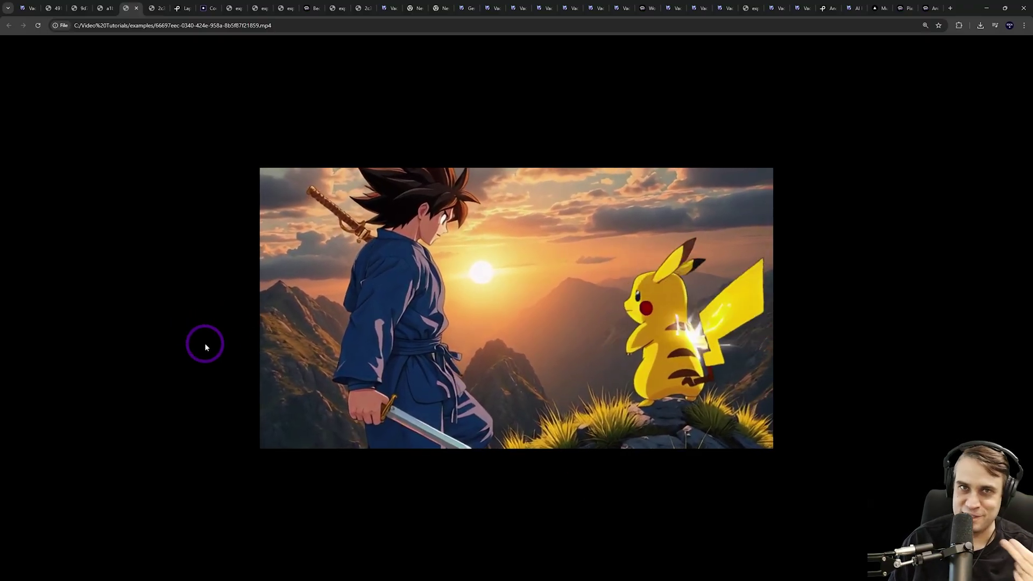
key(ctrl+Tab)
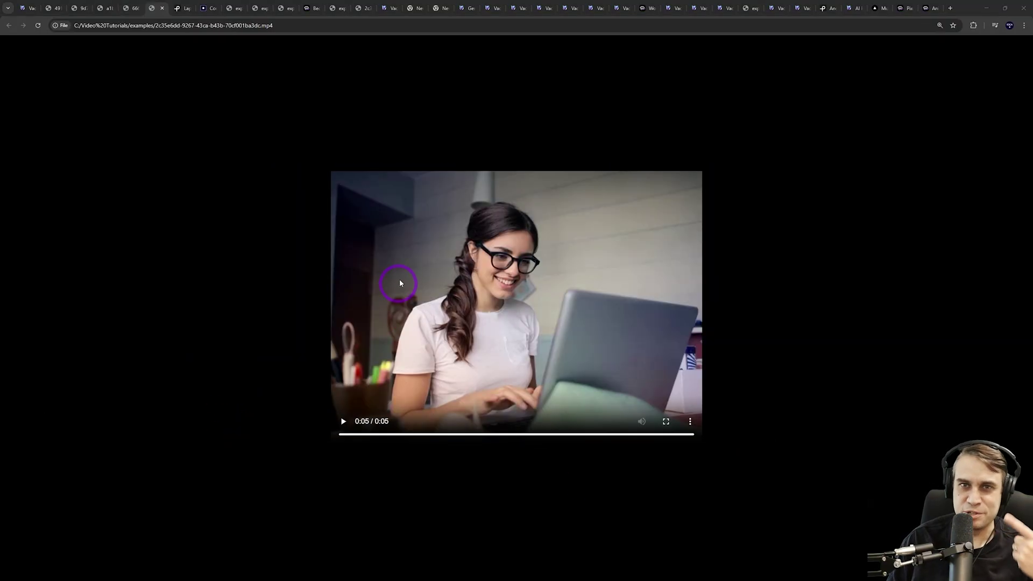
Glance at the Pexels laptop-woman search results, then replay the woman-at-laptop clip
click(179, 7)
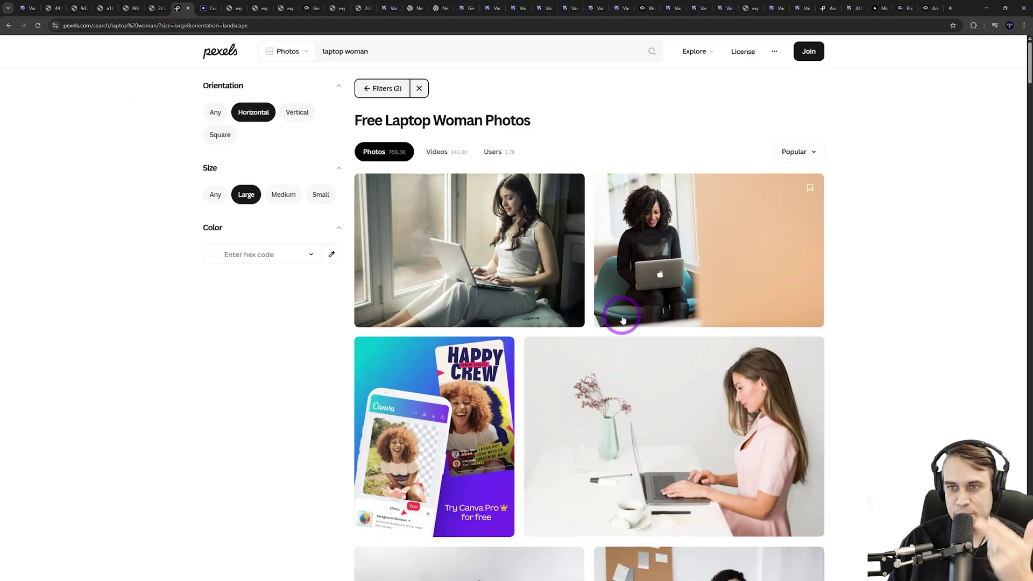
click(157, 7)
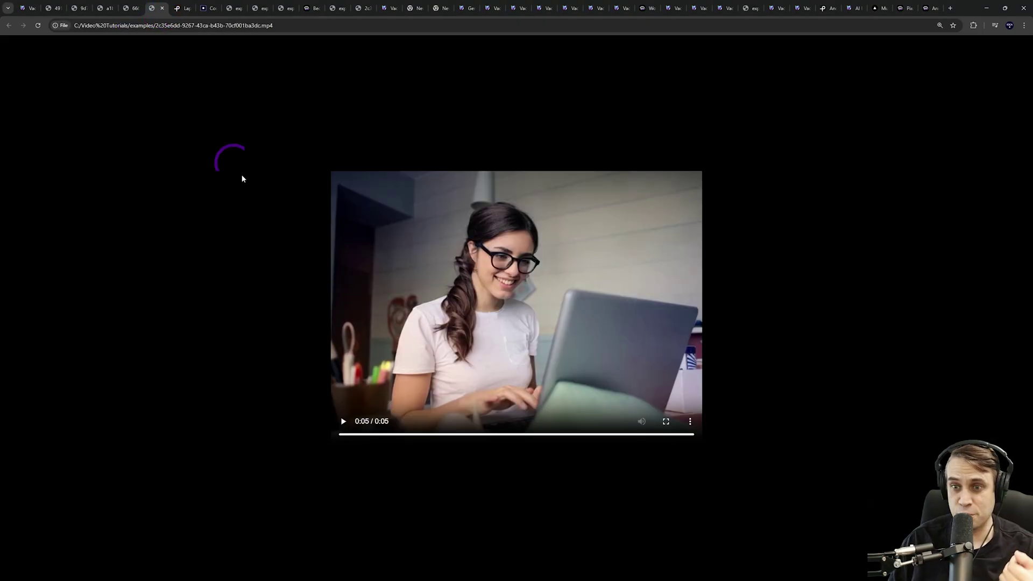
click(344, 423)
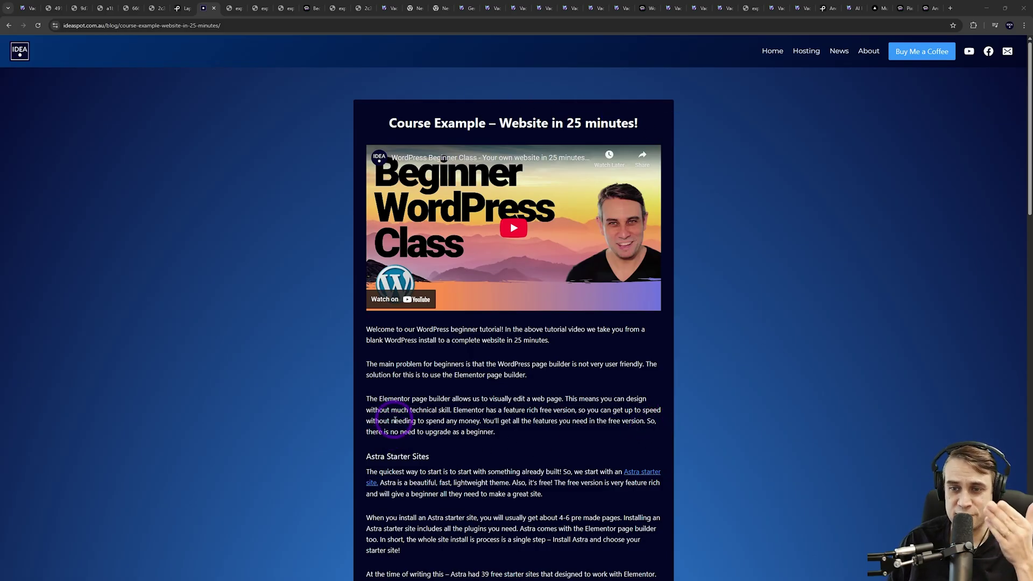
Play the export(3).mp4 boy video and the fake-text chat video, pausing the chat at 0:08
click(238, 5)
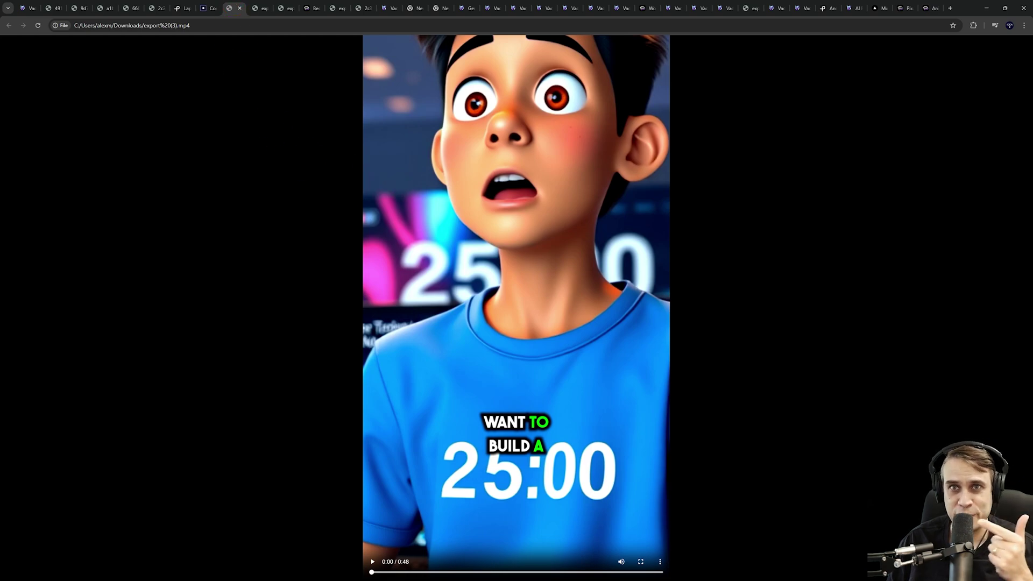
click(408, 185)
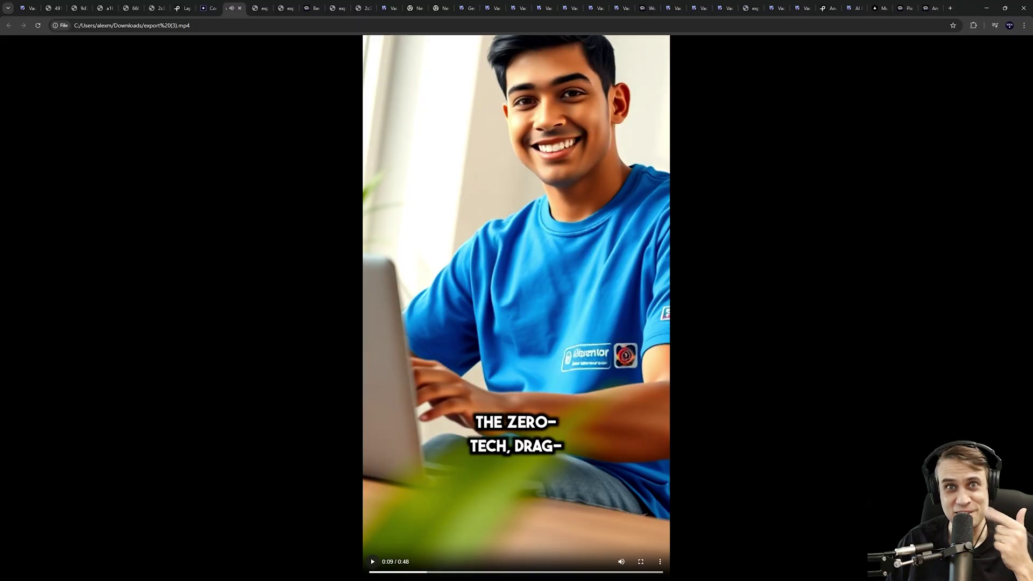
key(ctrl+Tab)
mouse_move(515, 363)
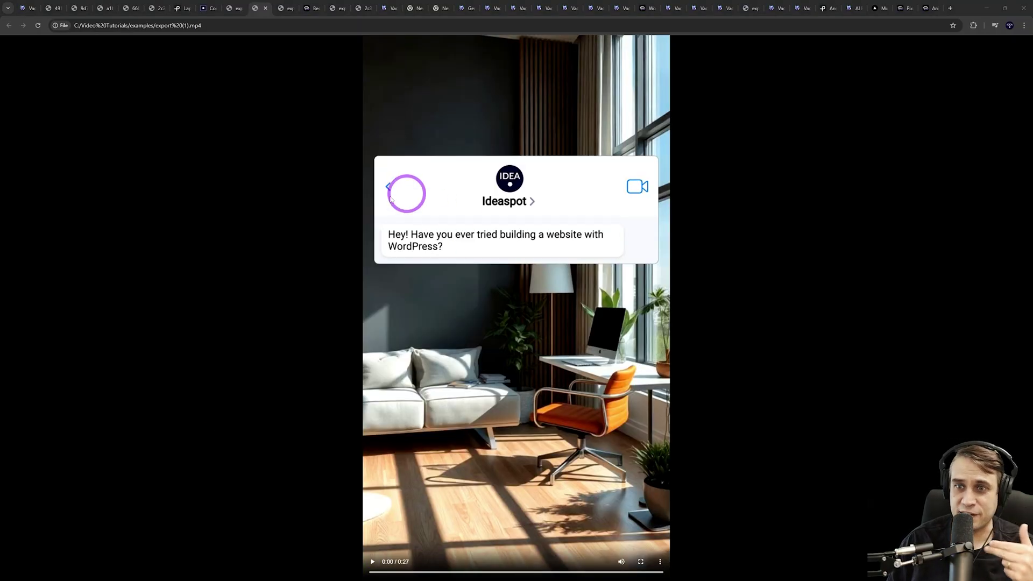
click(371, 564)
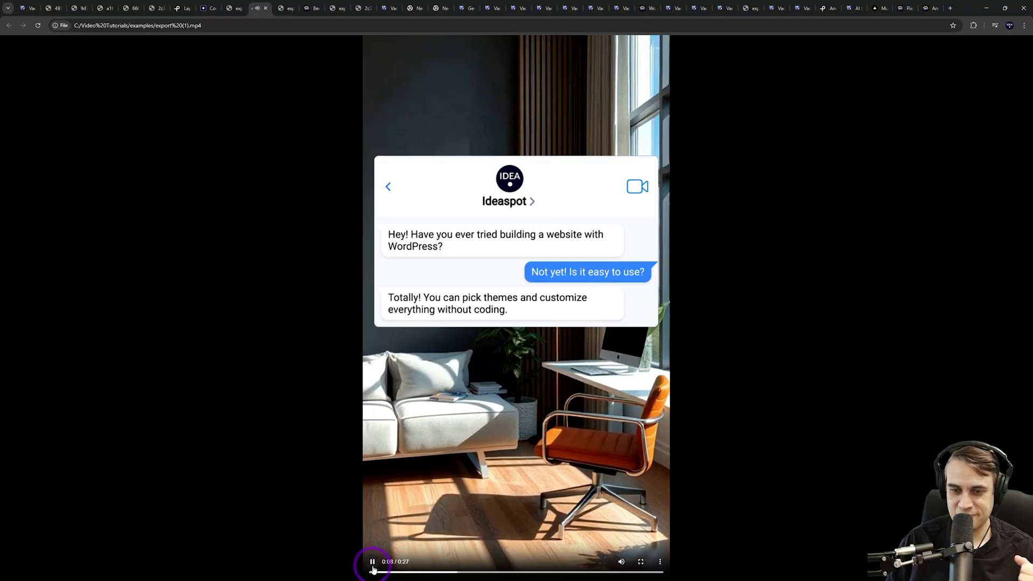
click(373, 569)
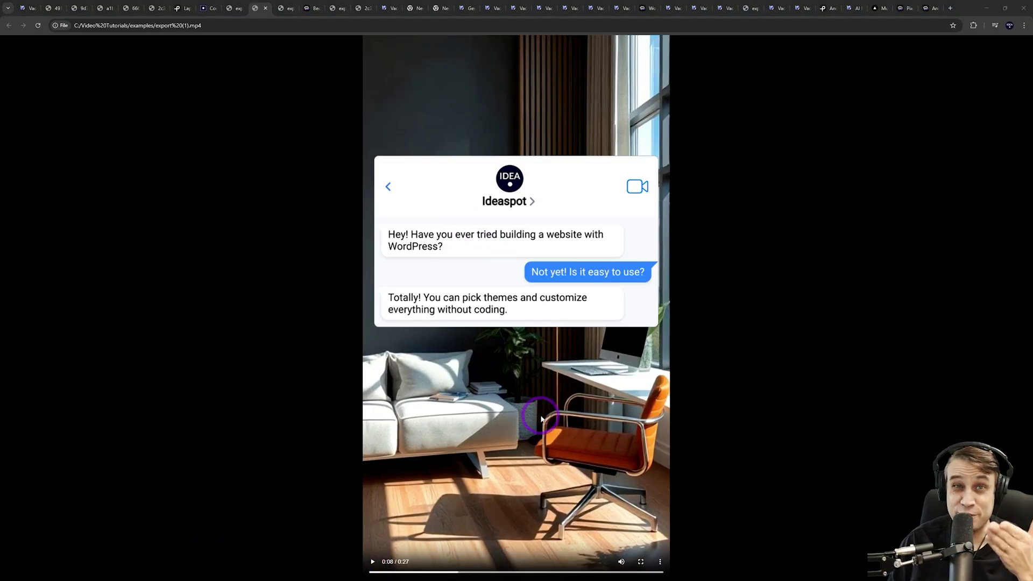
key(ctrl+Tab)
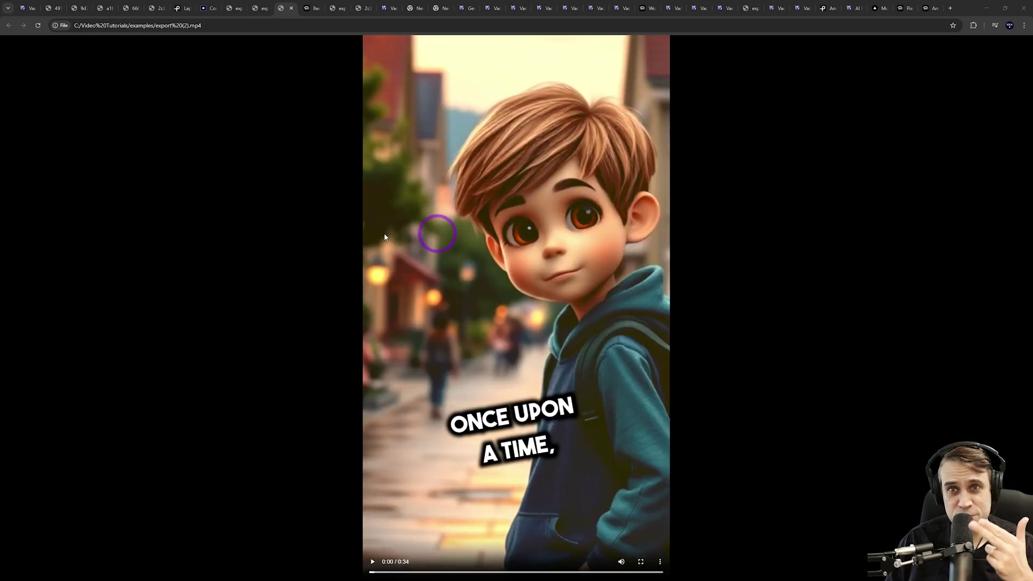
Check the Poe Bedtime Story chat, play the story video to the muddy dog scene, then close it
click(311, 8)
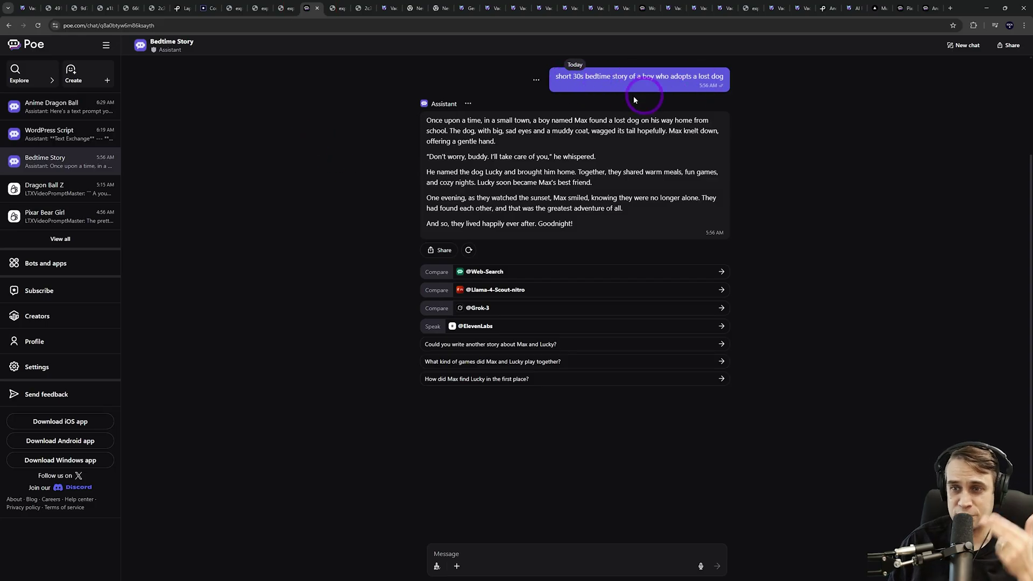
click(285, 8)
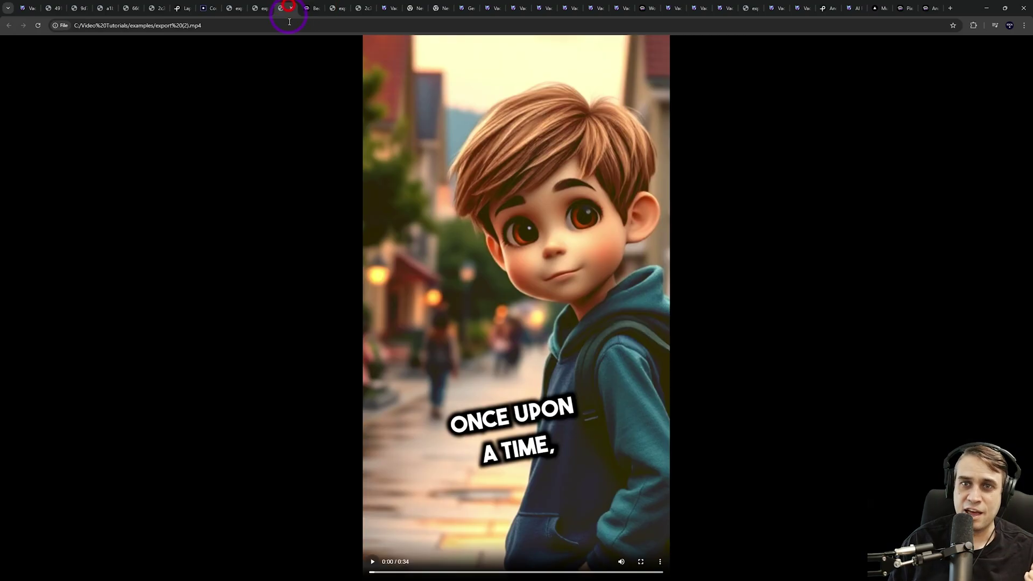
key(space)
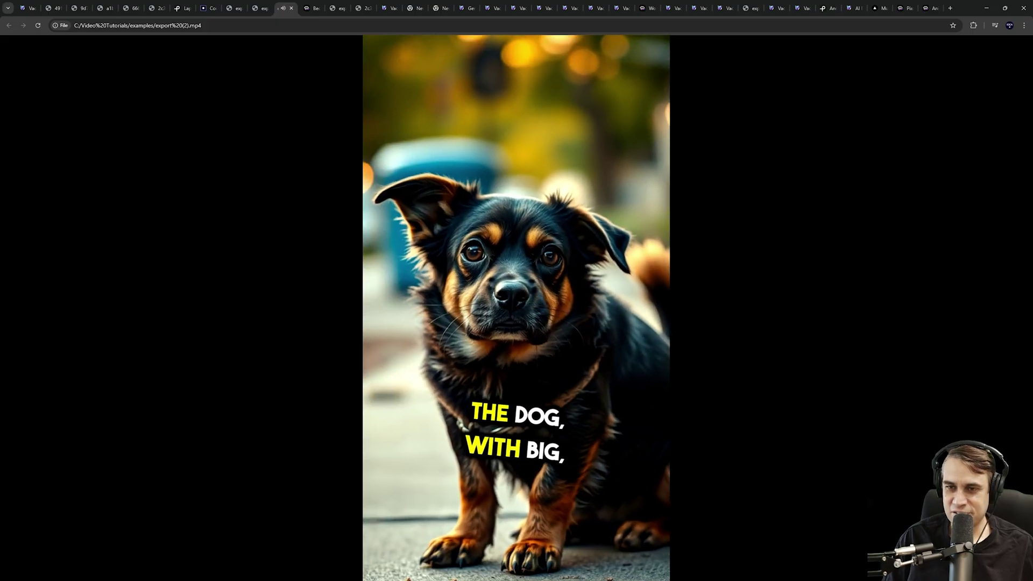
click(404, 408)
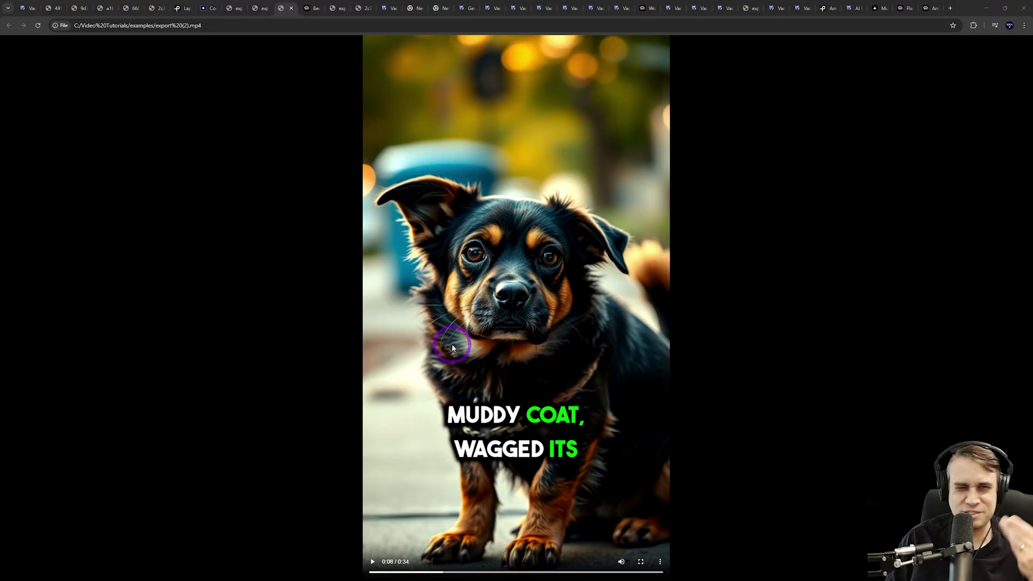
click(94, 281)
key(ctrl+w)
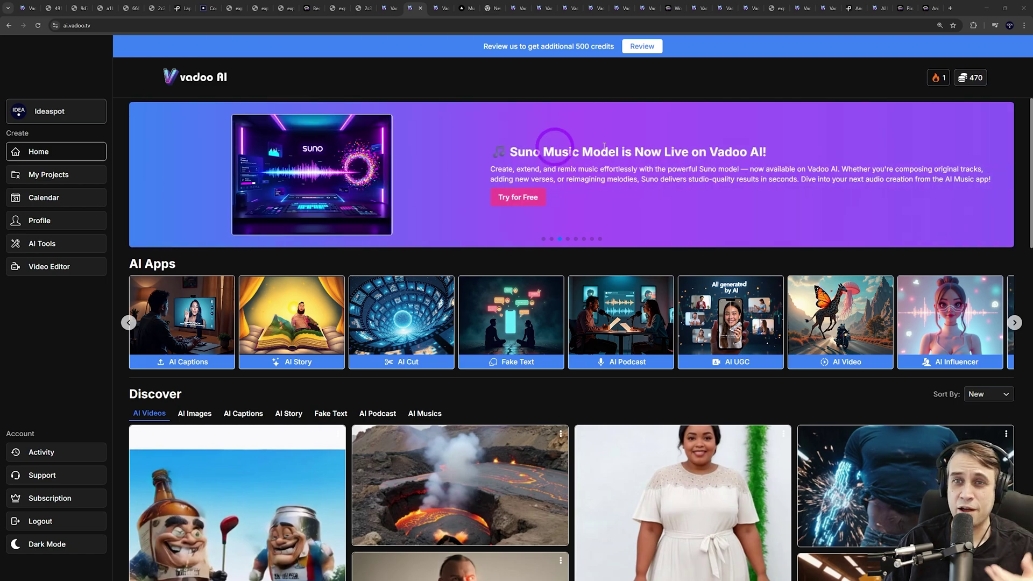
In AI Video, attach the woman-at-laptop image from My Images as the source image
click(869, 349)
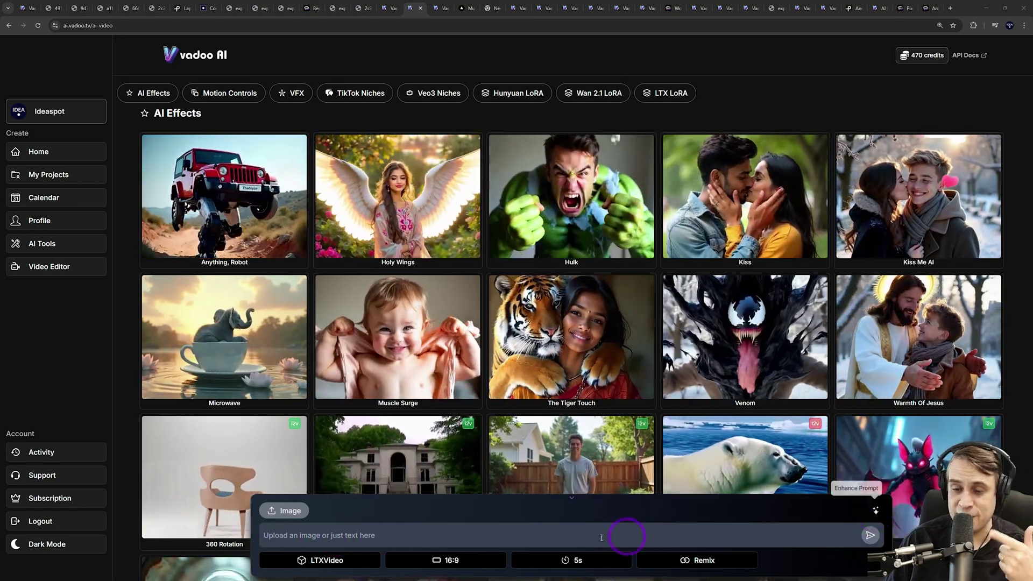
click(266, 511)
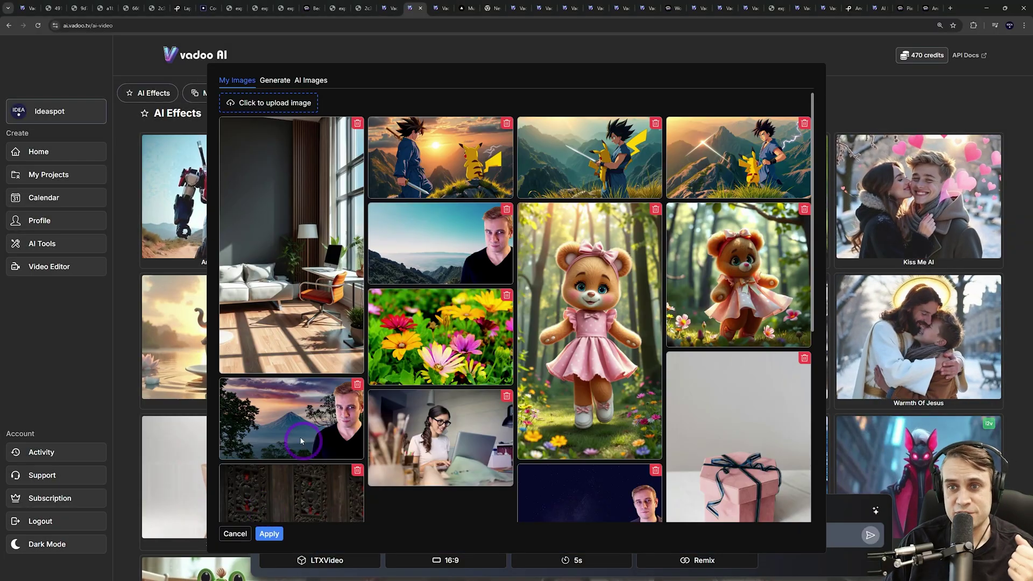
click(421, 440)
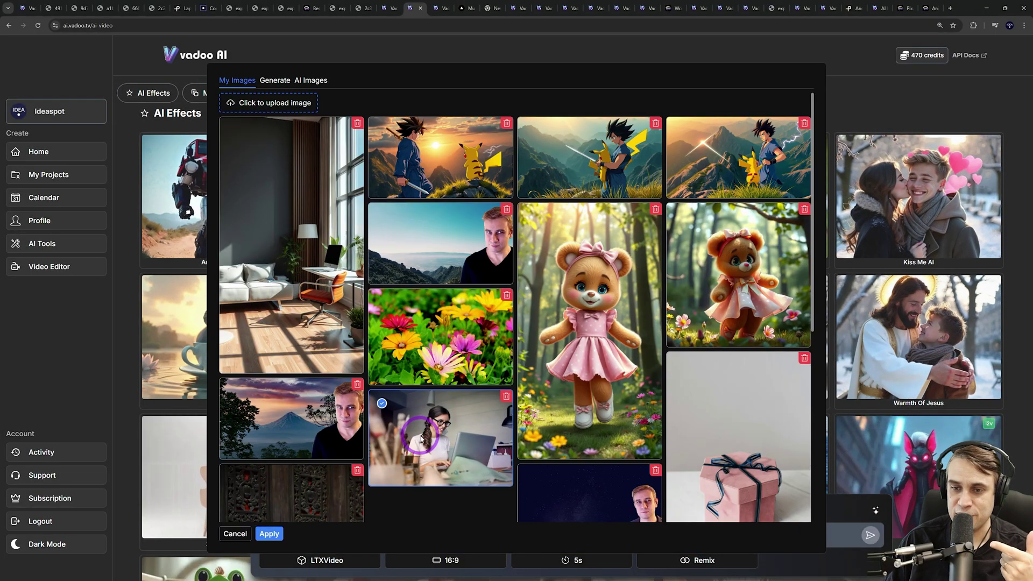
click(277, 535)
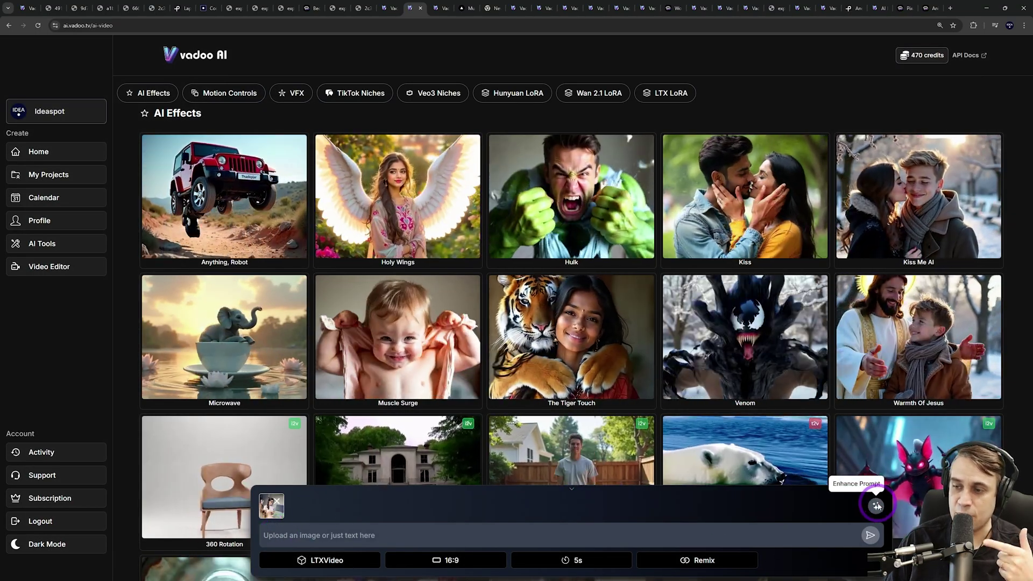
Use Enhance Prompt to auto-write a camera-zoom prompt for the woman-at-laptop image
click(876, 506)
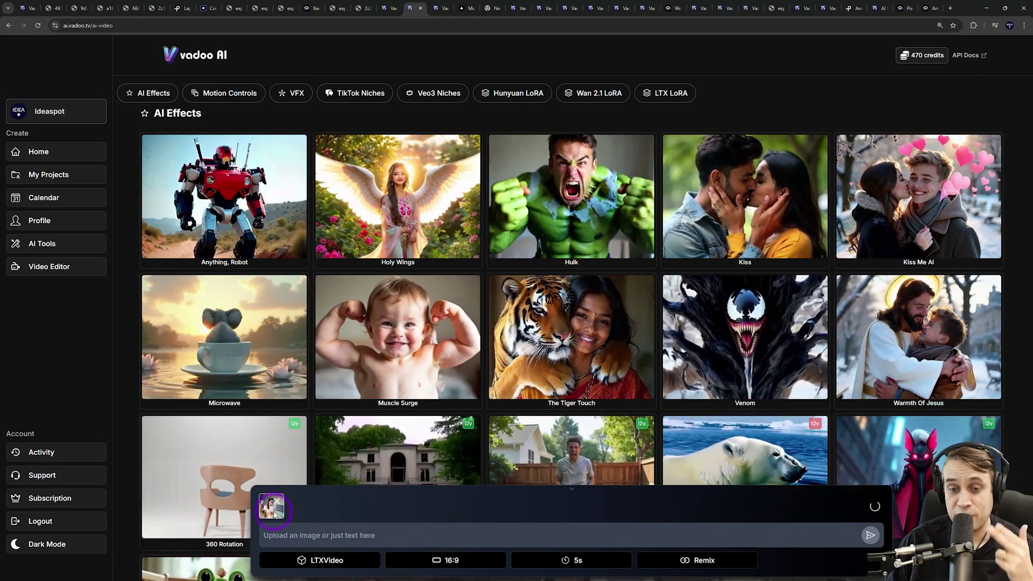
click(313, 536)
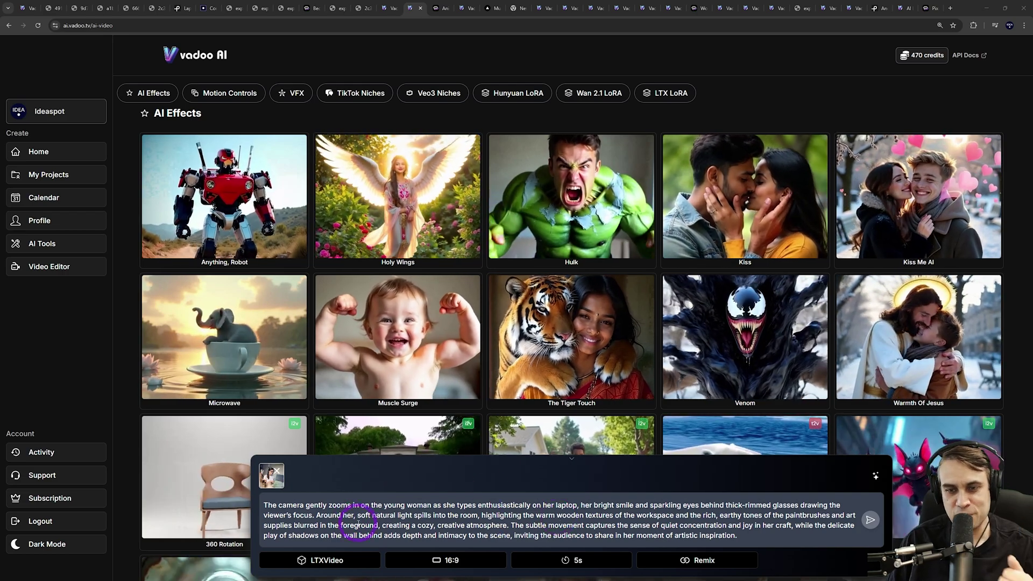
Pick Wan 2.2 from the Creation Mode model list in place of LTXVideo
click(330, 561)
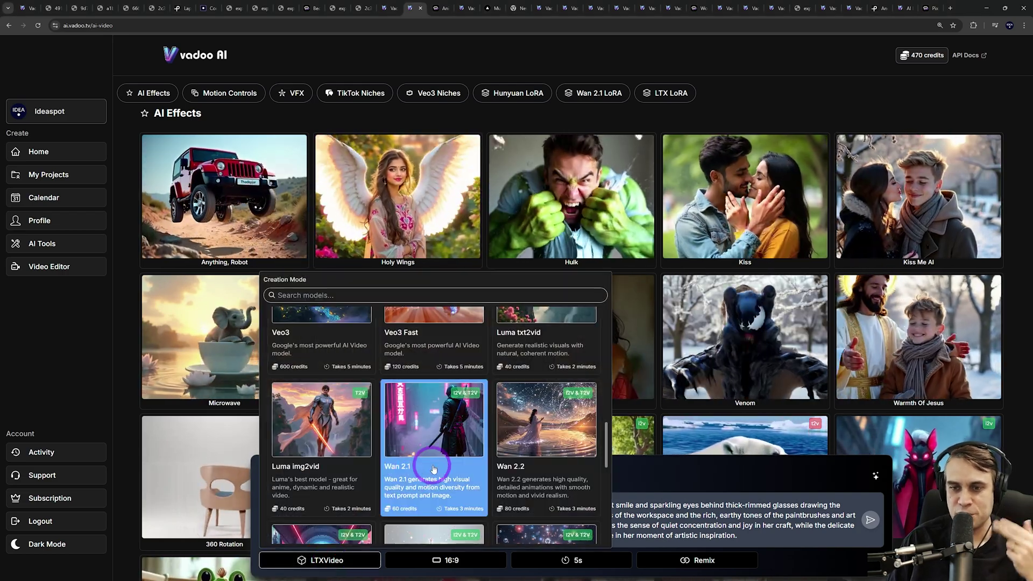
scroll(436, 424, up, 3)
scroll(454, 424, down, 2)
scroll(446, 431, down, 2)
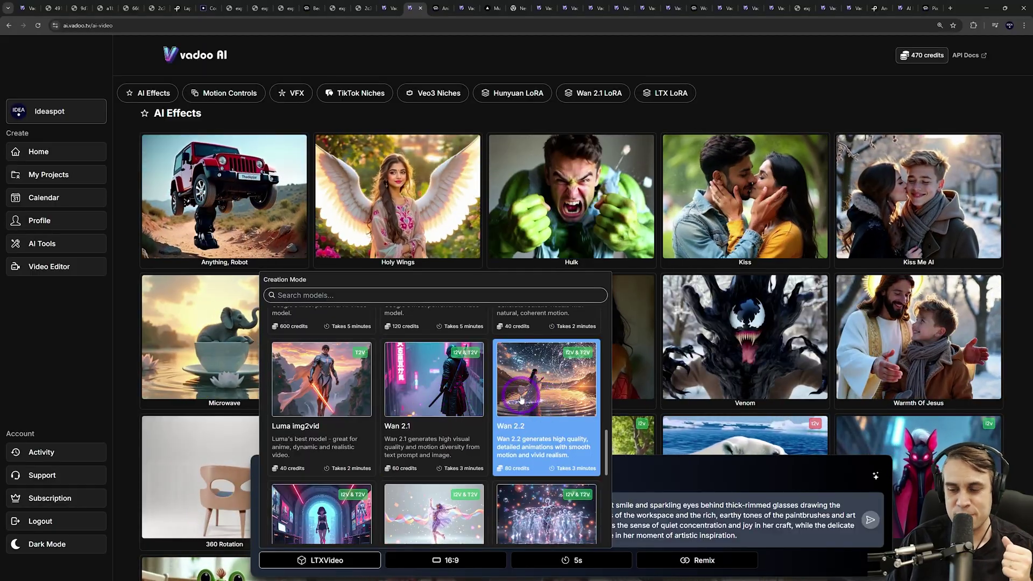
click(520, 407)
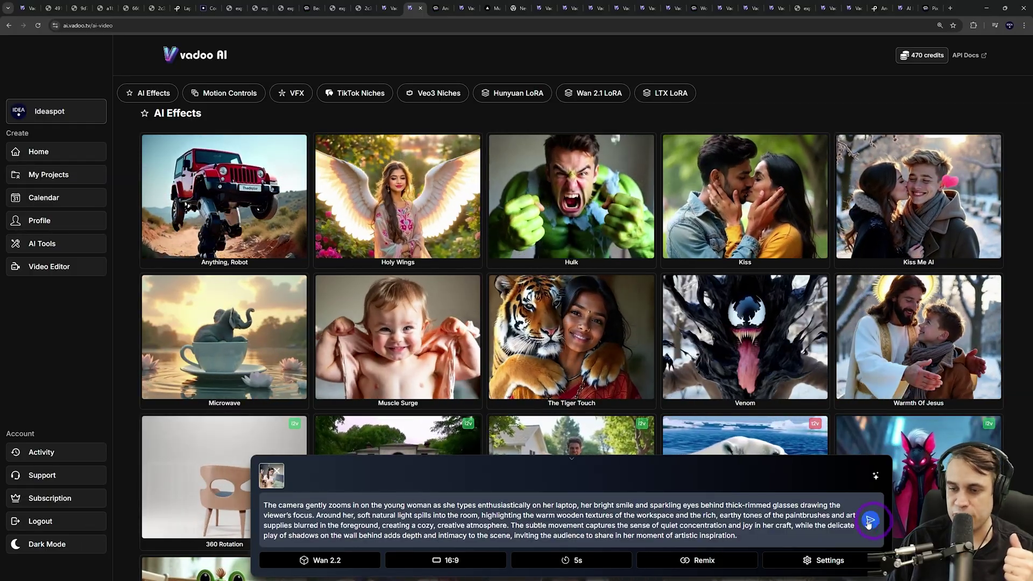
Check the aspect ratio choices, keeping the Wan 2.2 video at 16:9 and 5s
click(440, 561)
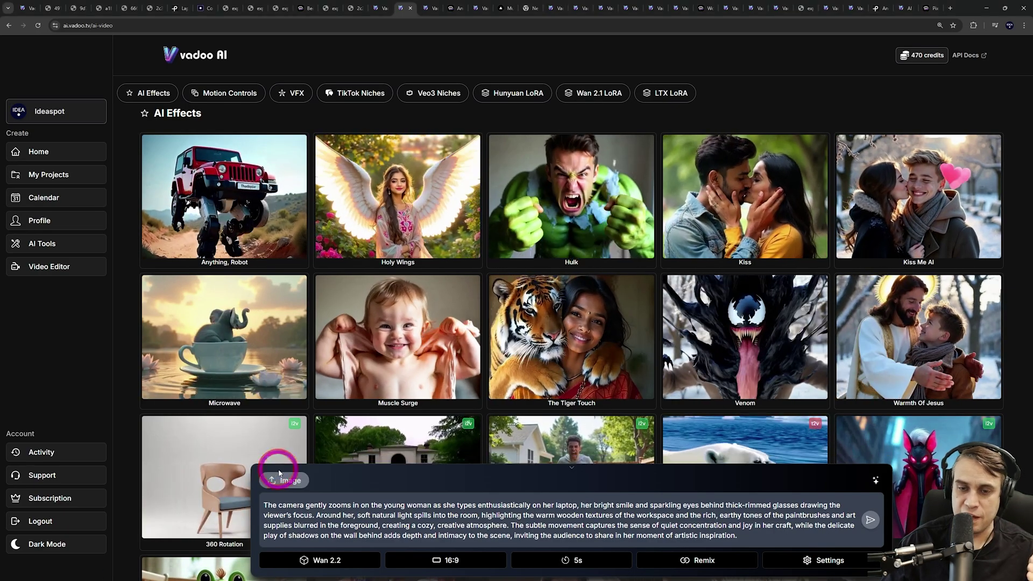
Browse the image picker's Generate tab and pick the Goku and Pikachu sunset image
click(277, 475)
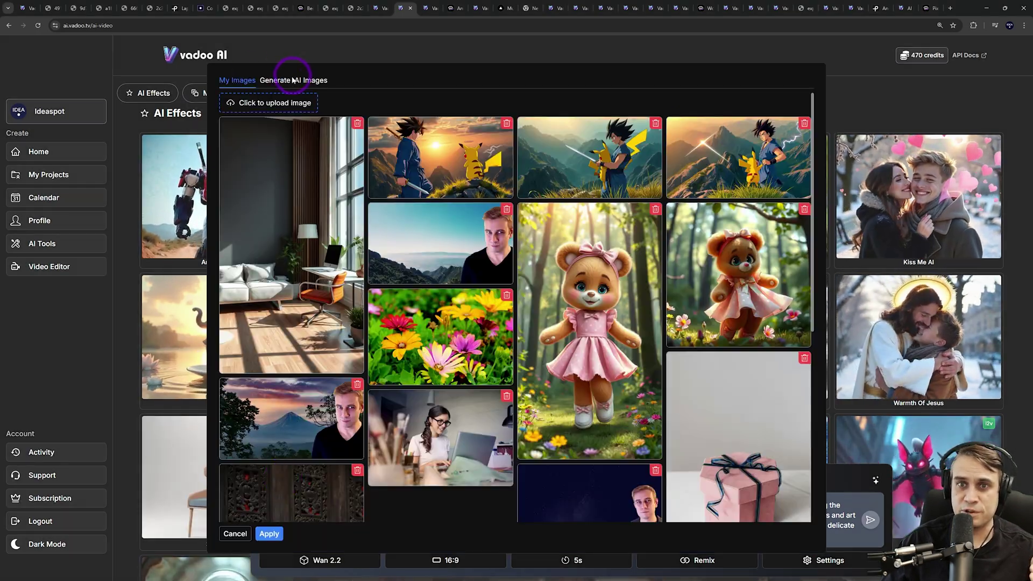
click(275, 80)
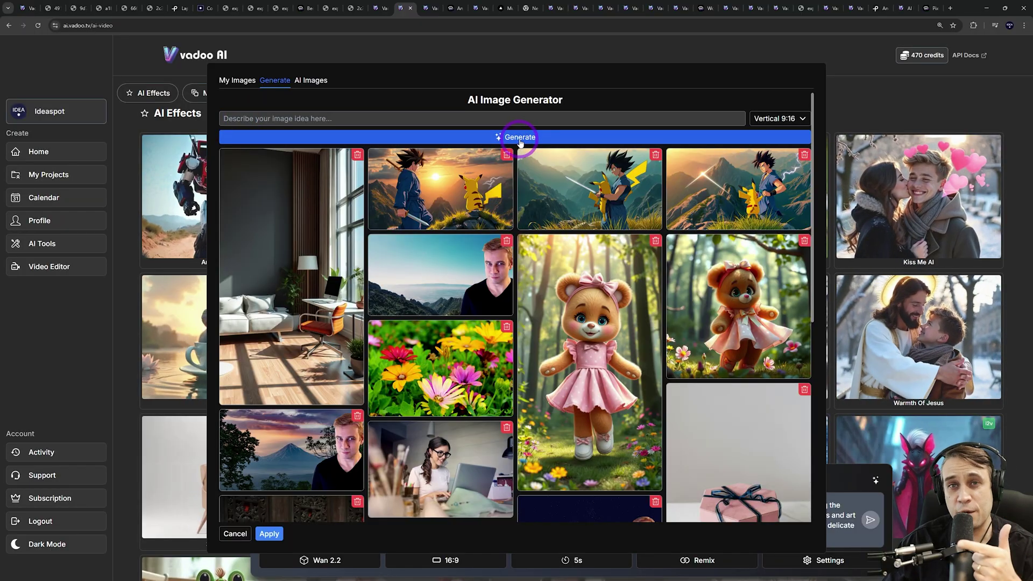
click(430, 191)
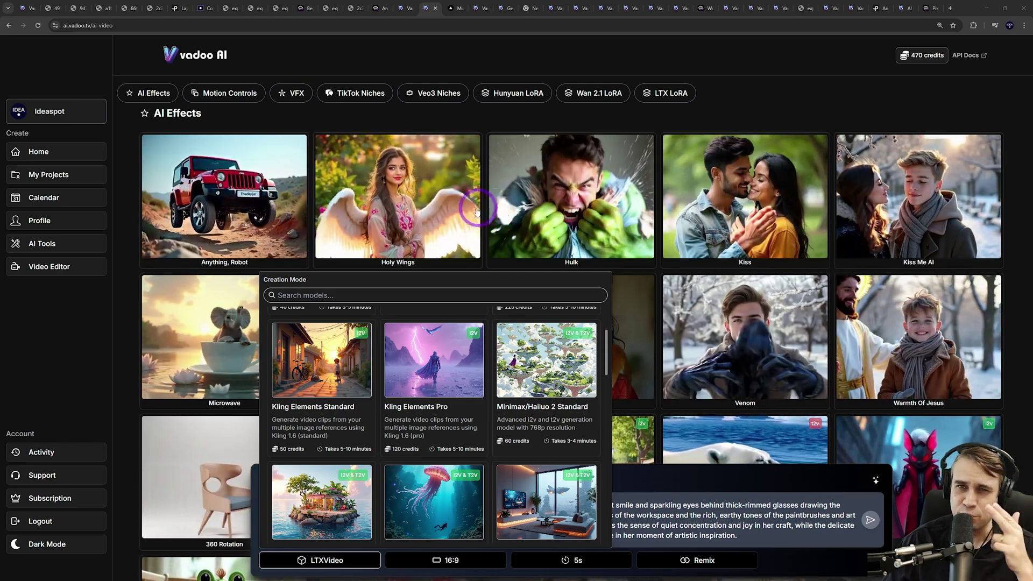
Scroll through the creation model list, then view muapi's Featured AI Models page
click(301, 560)
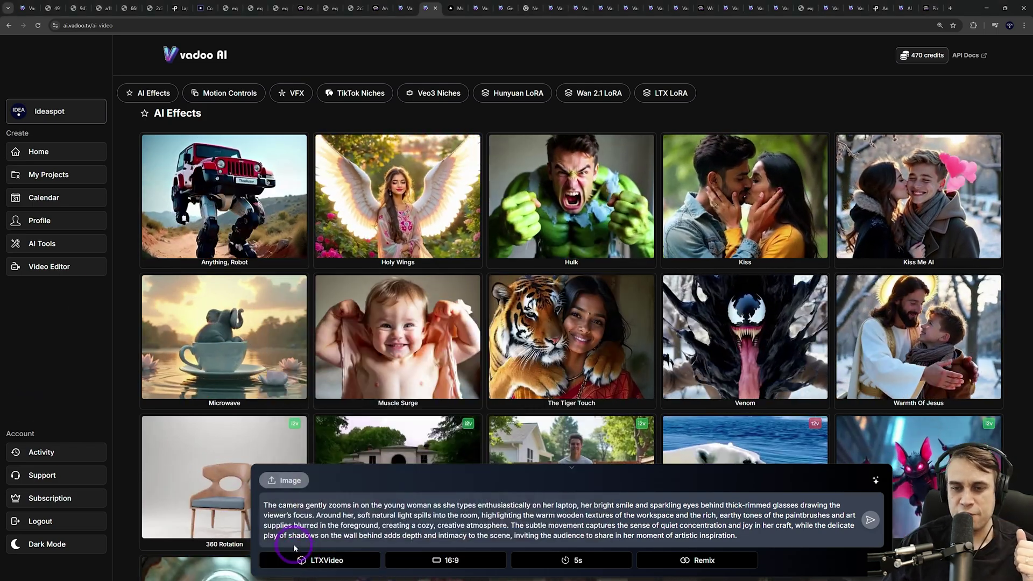
click(301, 559)
scroll(433, 462, down, 2)
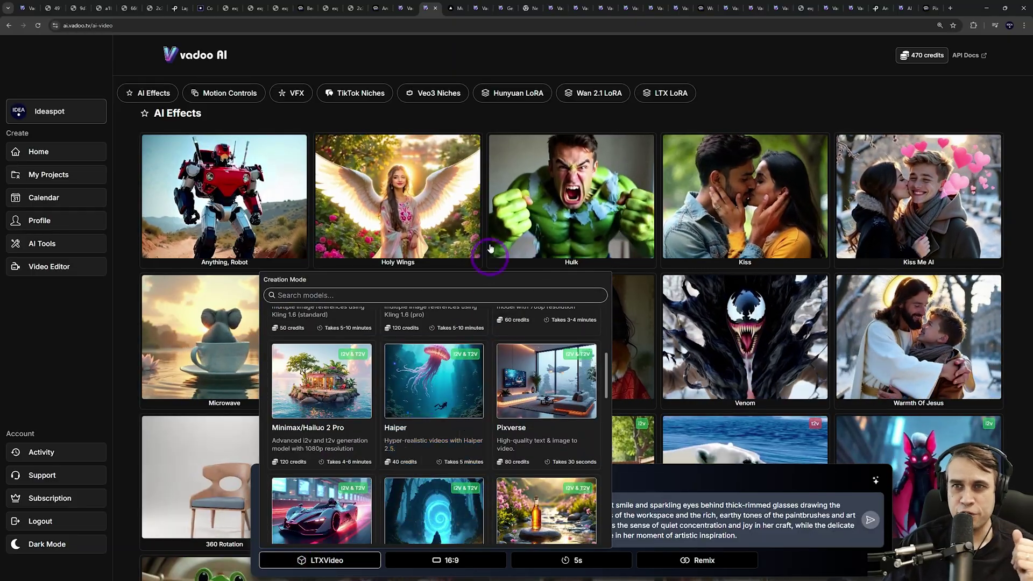
click(455, 8)
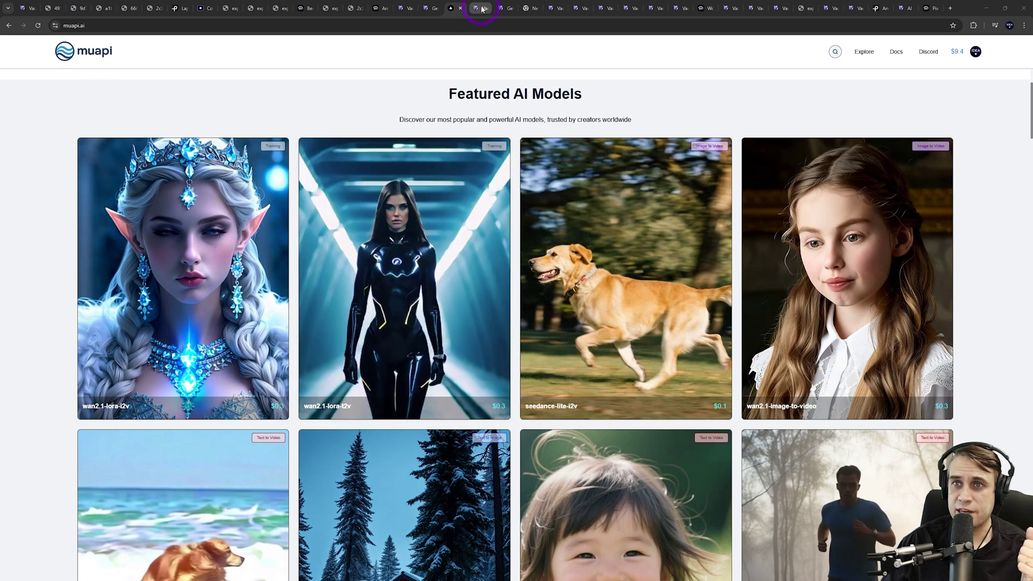
Open Vadoo's AI Story generator, preview Blog to Video, then return to Text to Video
click(478, 8)
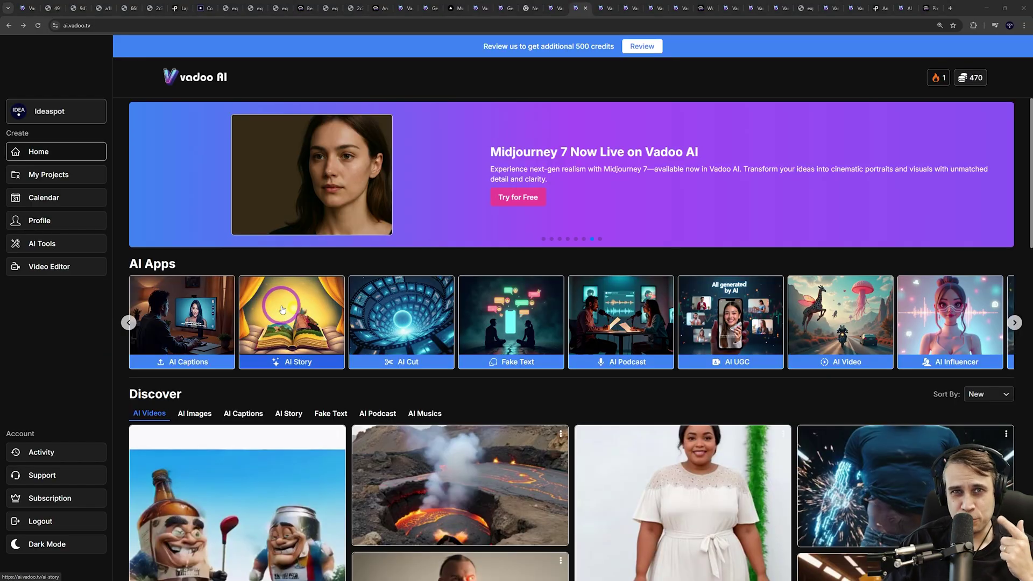
click(282, 310)
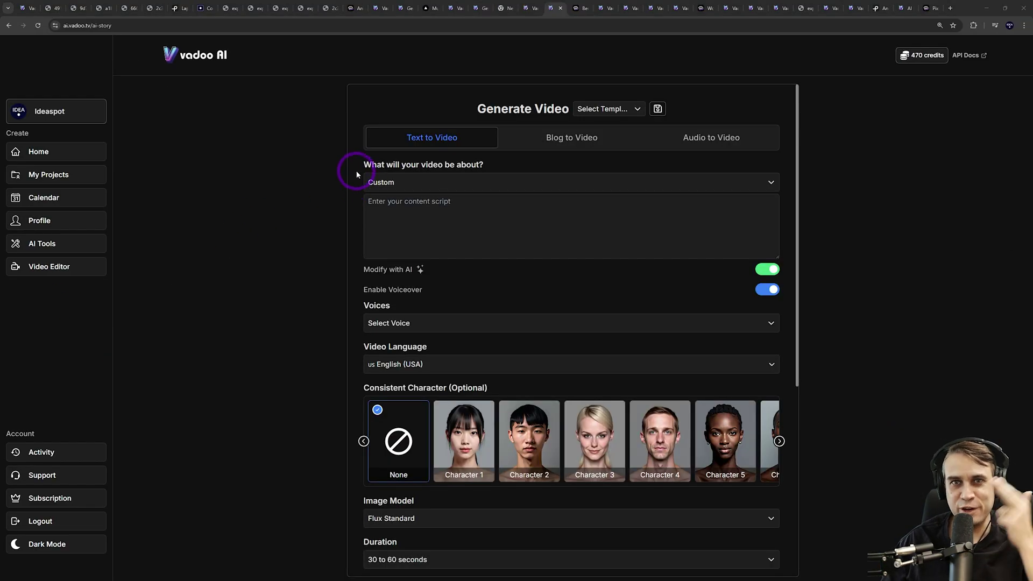
click(572, 138)
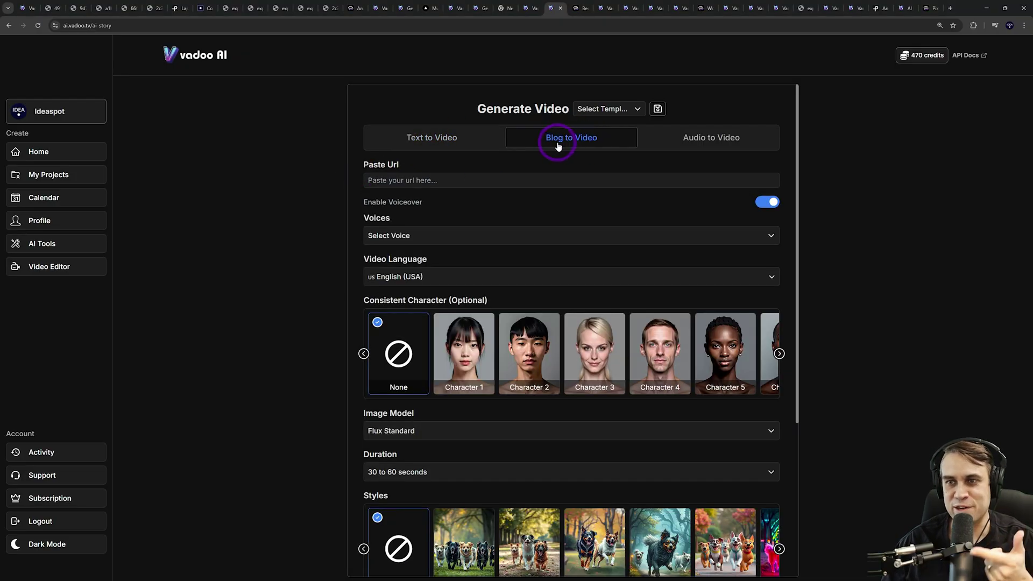
click(449, 138)
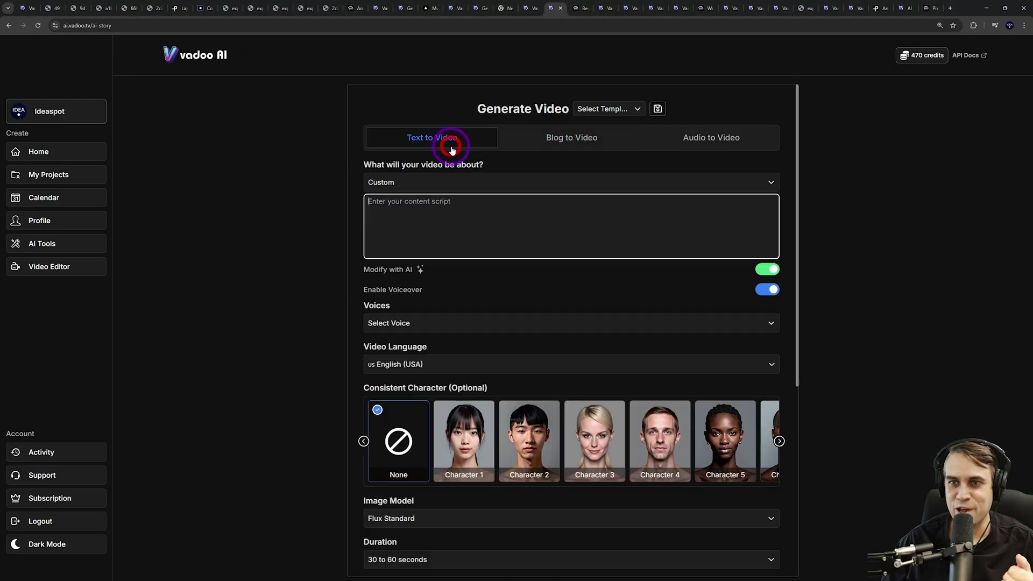
Keep the video topic as Custom after reviewing the Poe bedtime story chat
click(415, 182)
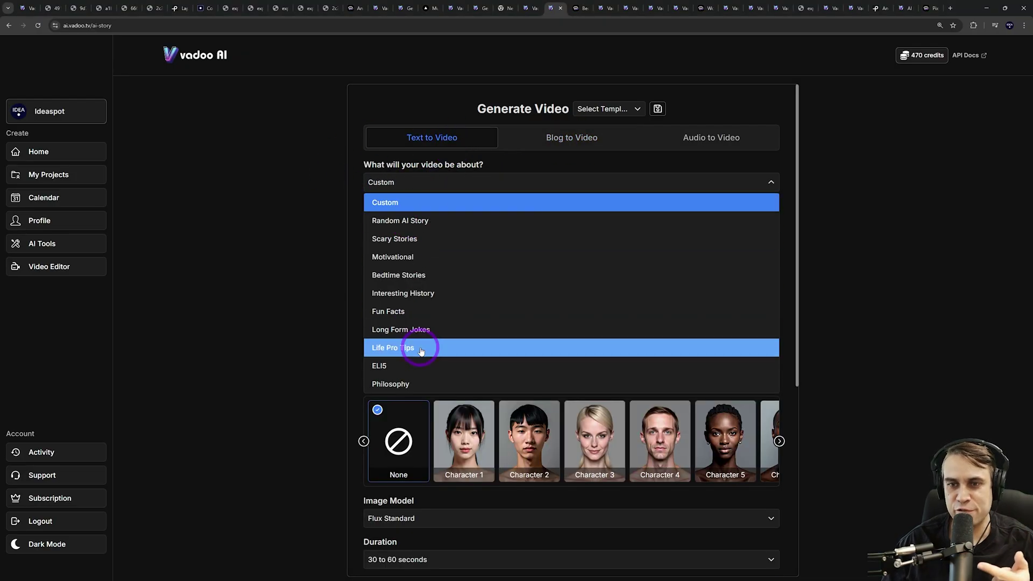
click(392, 203)
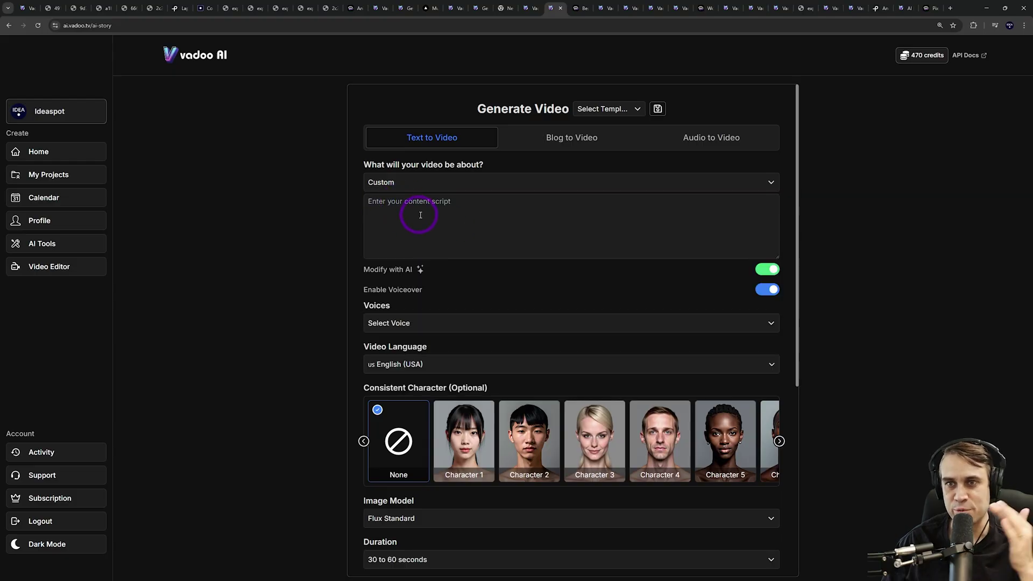
click(580, 9)
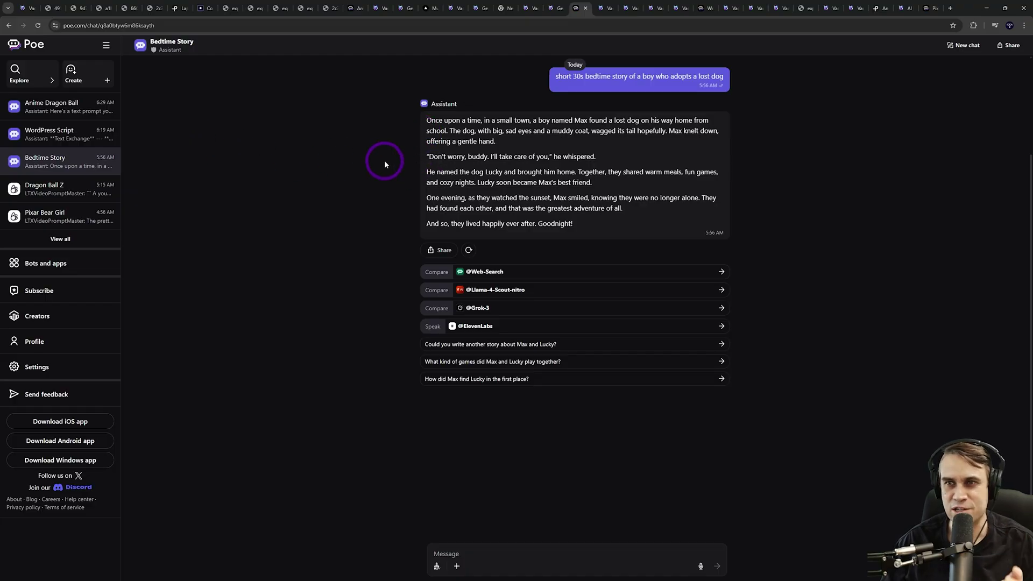
click(557, 9)
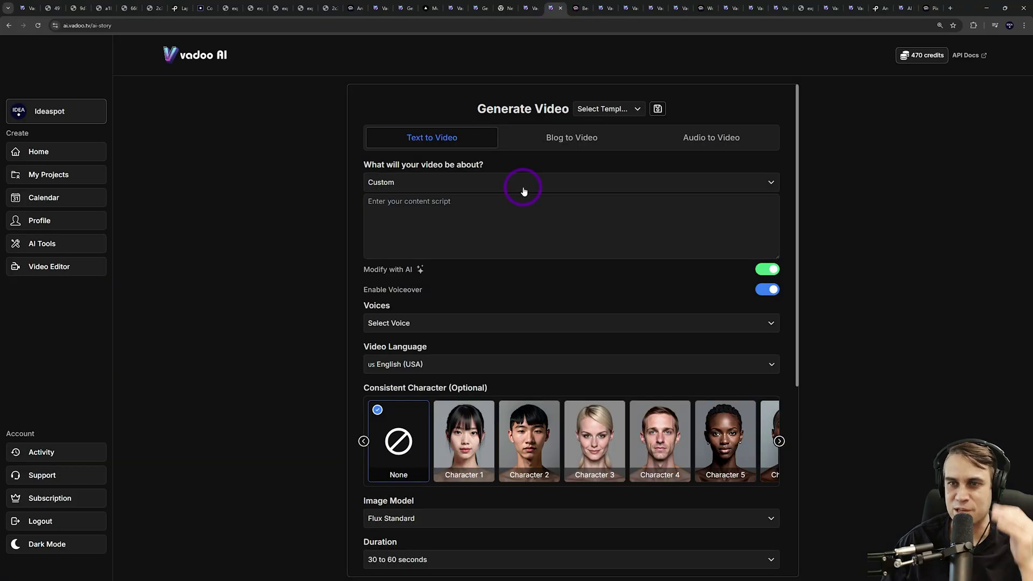
Browse the AI Story style carousel, viewing Analog Film, 3D Model and Photographic styles
scroll(389, 235, down, 1)
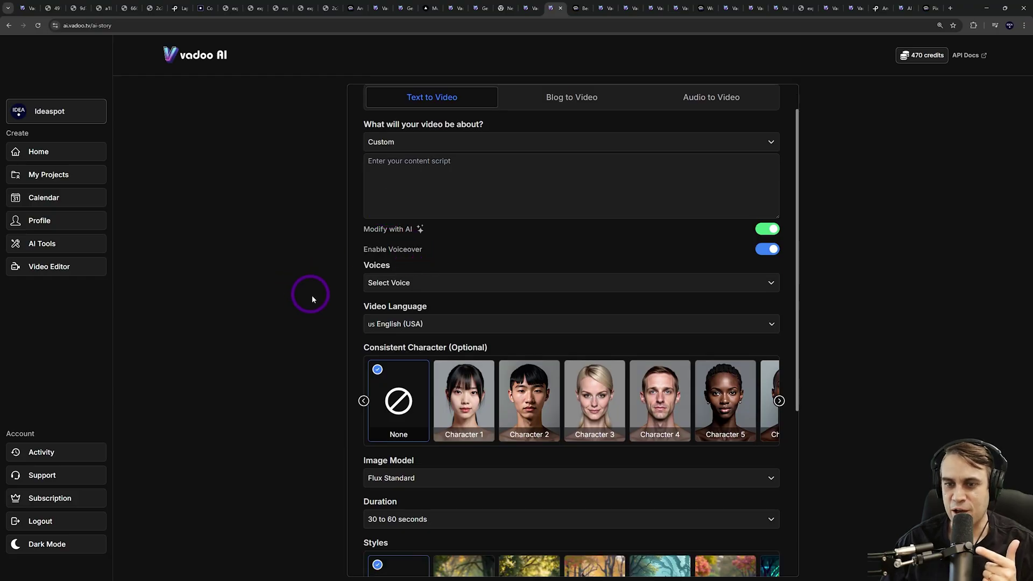
scroll(511, 346, down, 3)
scroll(675, 415, down, 3)
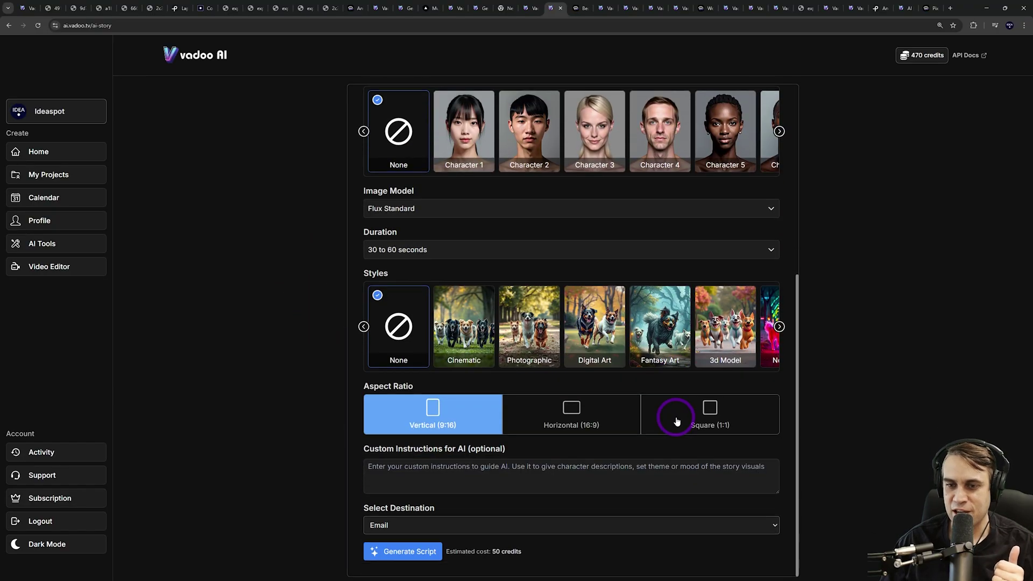
click(780, 327)
click(756, 360)
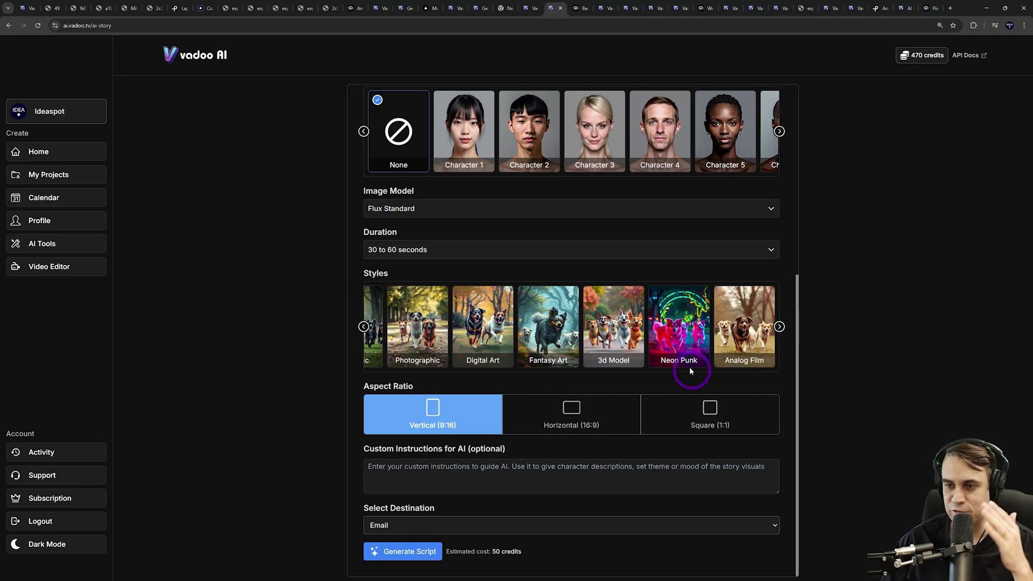
click(599, 335)
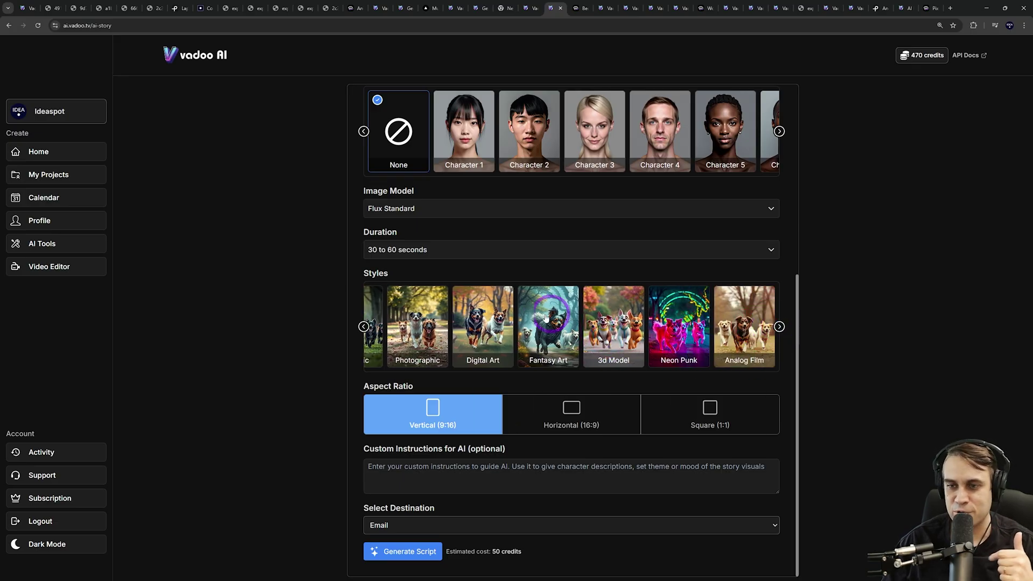
click(359, 329)
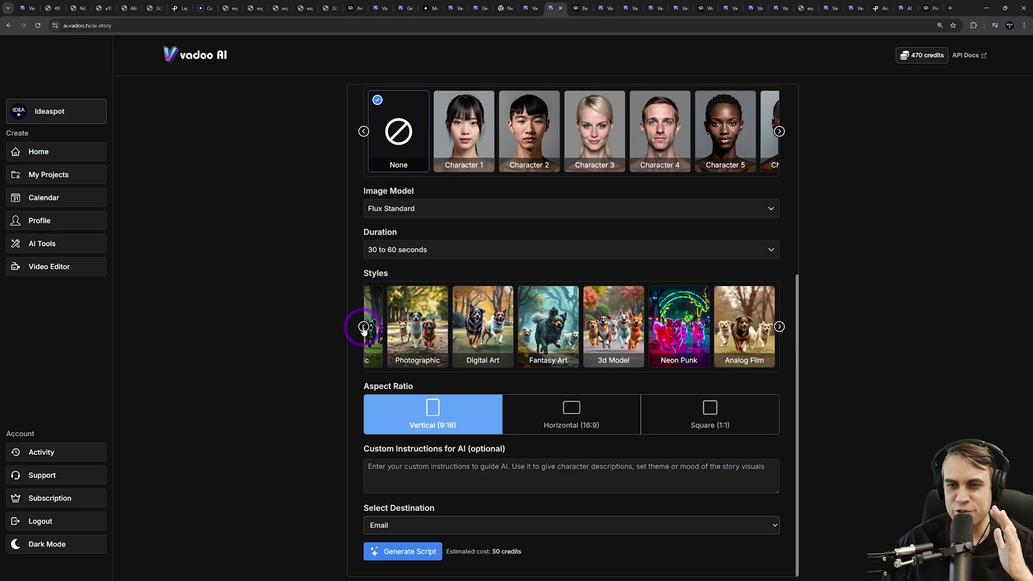
click(536, 348)
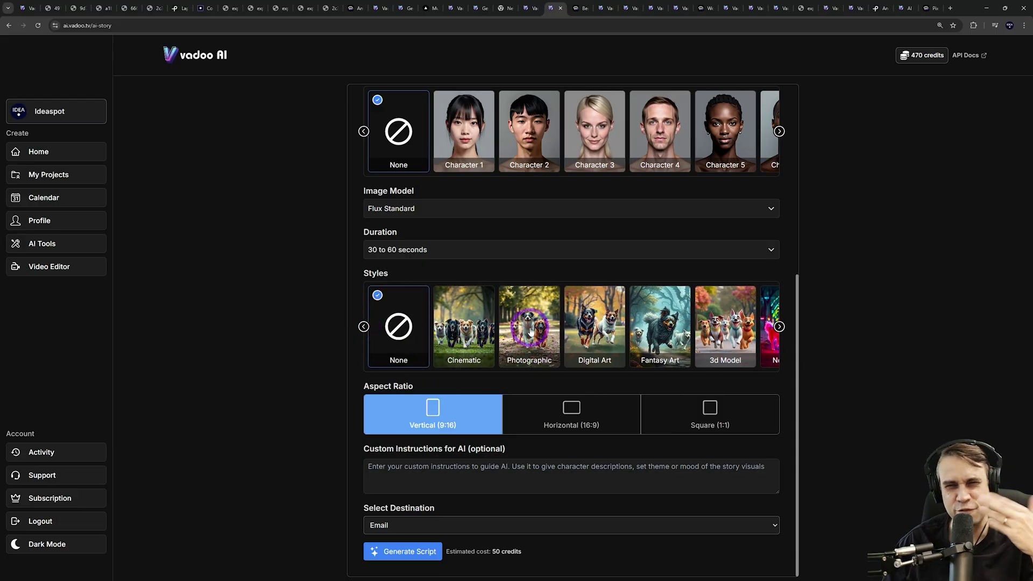
click(778, 326)
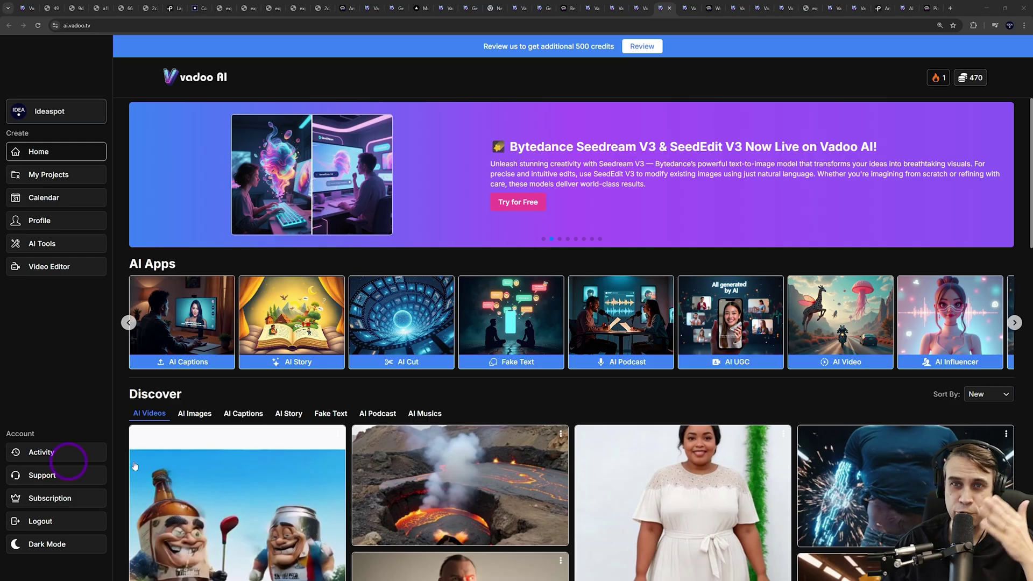
View the Fake Text editor's paste-script box, then move to the next browser tab
click(497, 369)
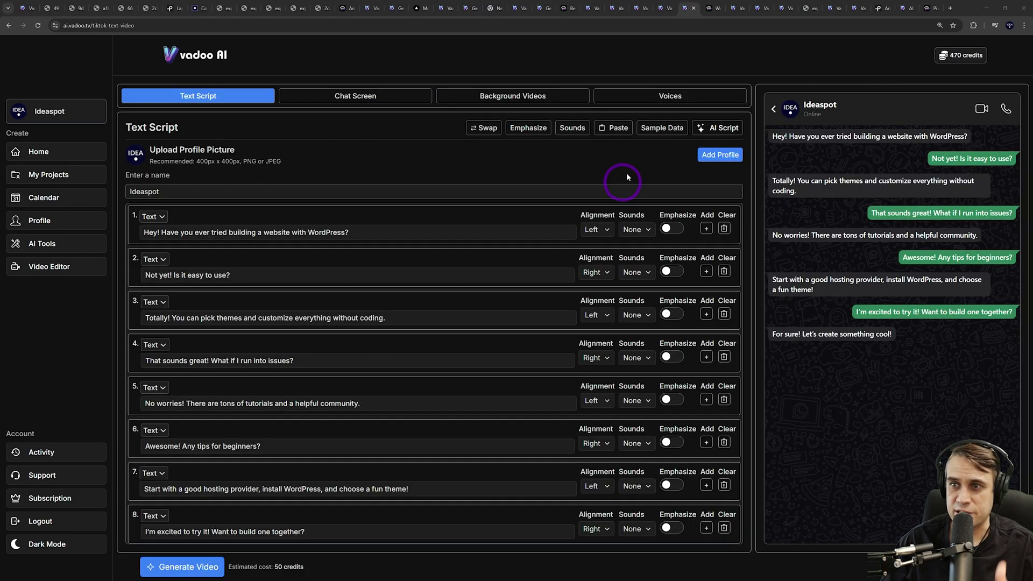
click(614, 127)
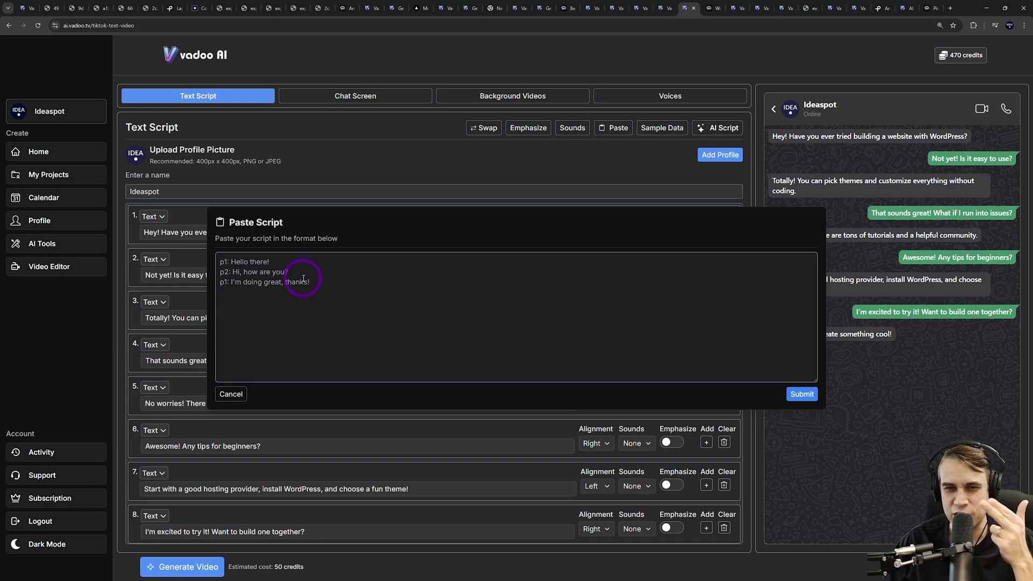
key(ctrl+Tab)
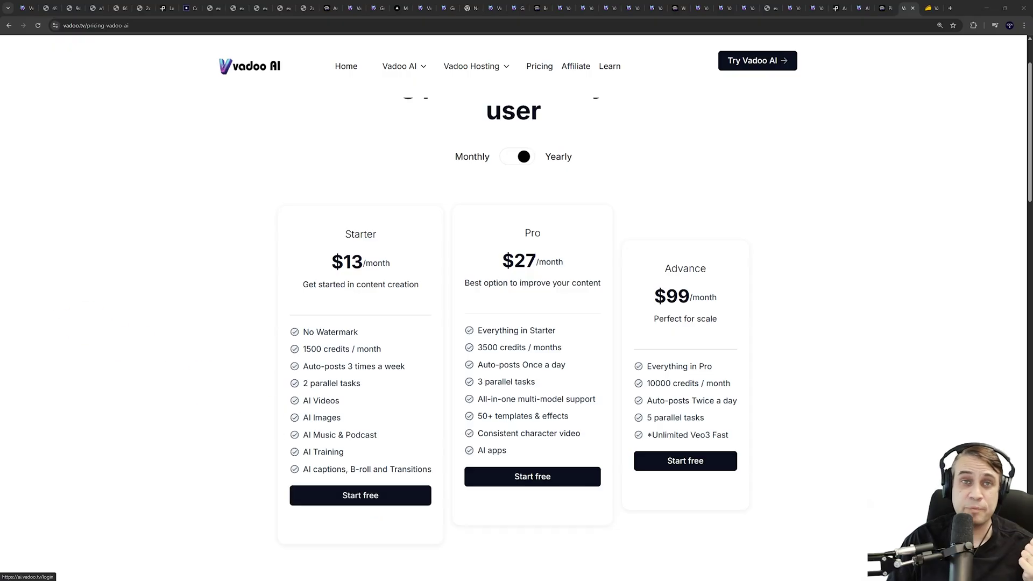
Switch to the AppSumo Vadoo AI deal and scroll through its lifetime license tiers
scroll(516, 323, up, 1)
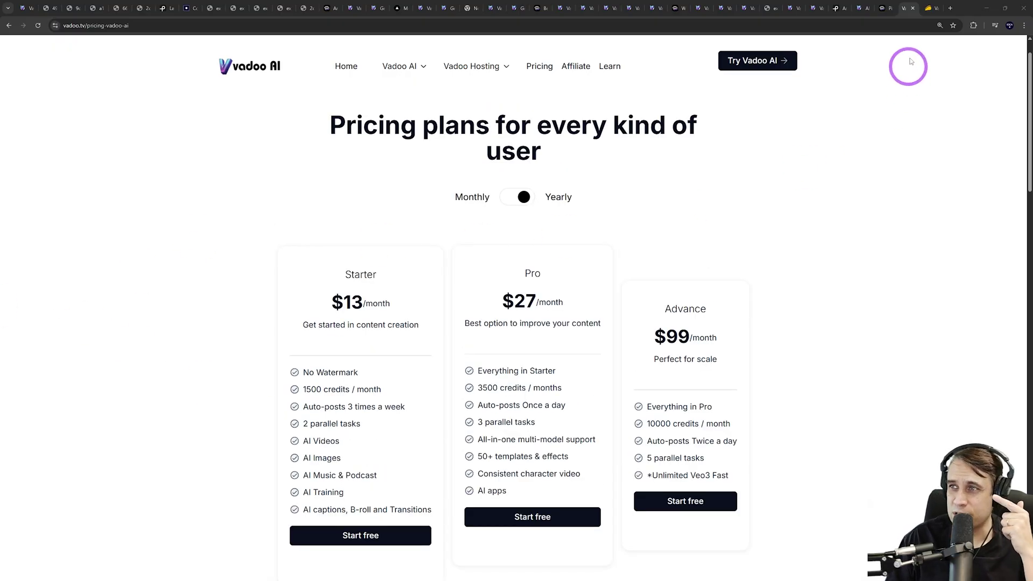
click(930, 8)
scroll(183, 237, down, 1)
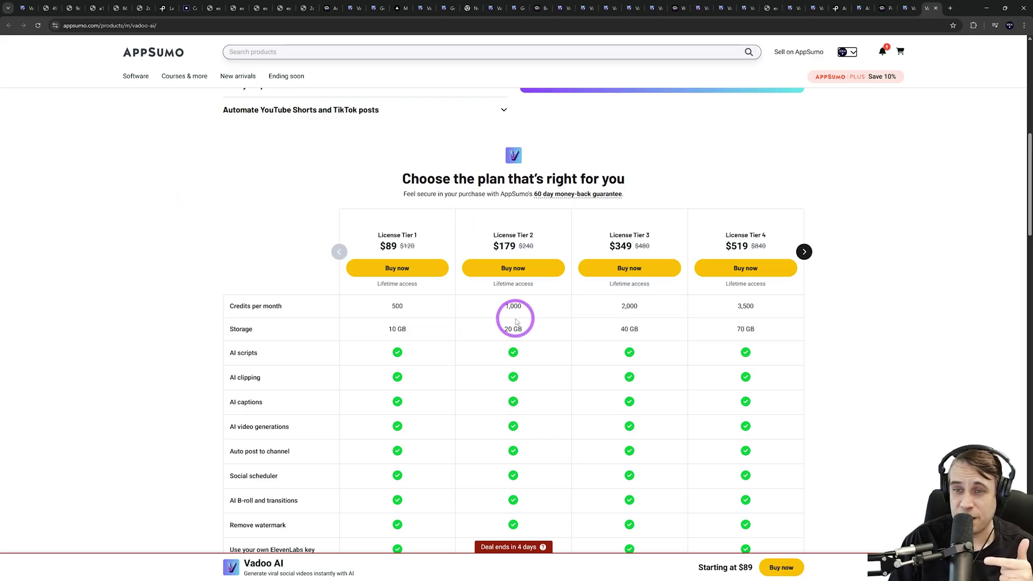
scroll(519, 312, down, 1)
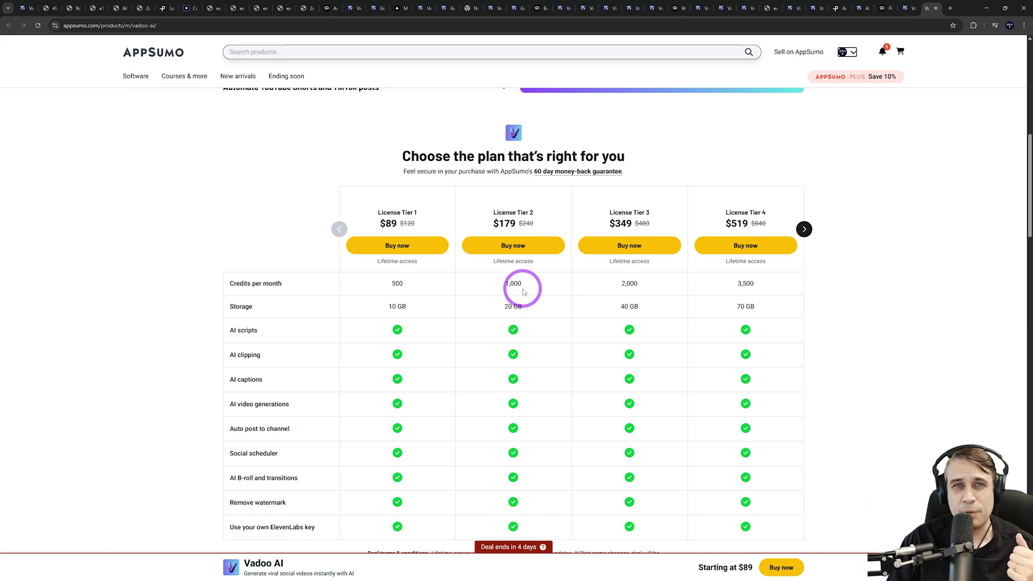
scroll(205, 235, up, 1)
scroll(209, 235, down, 1)
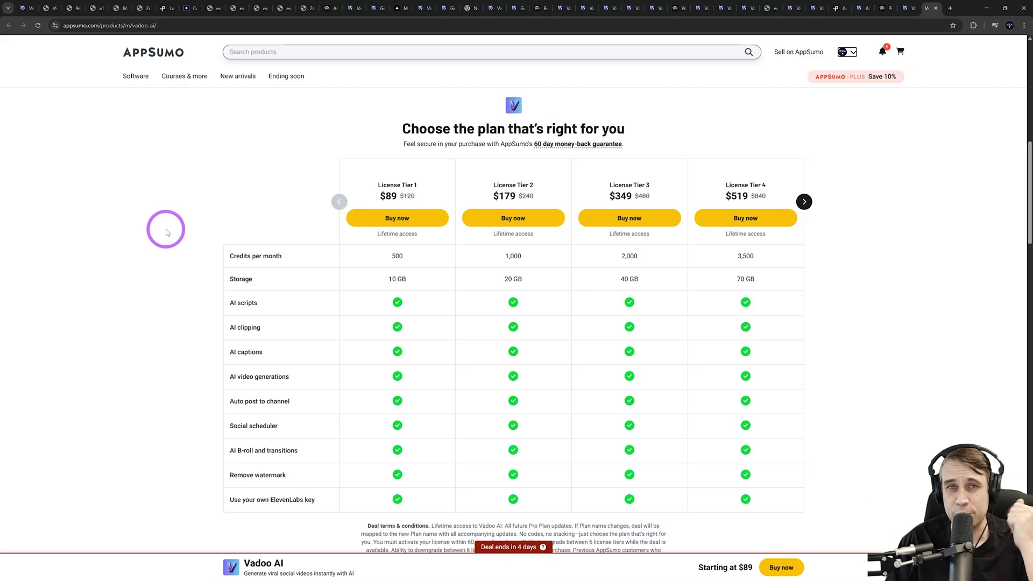
scroll(166, 232, down, 1)
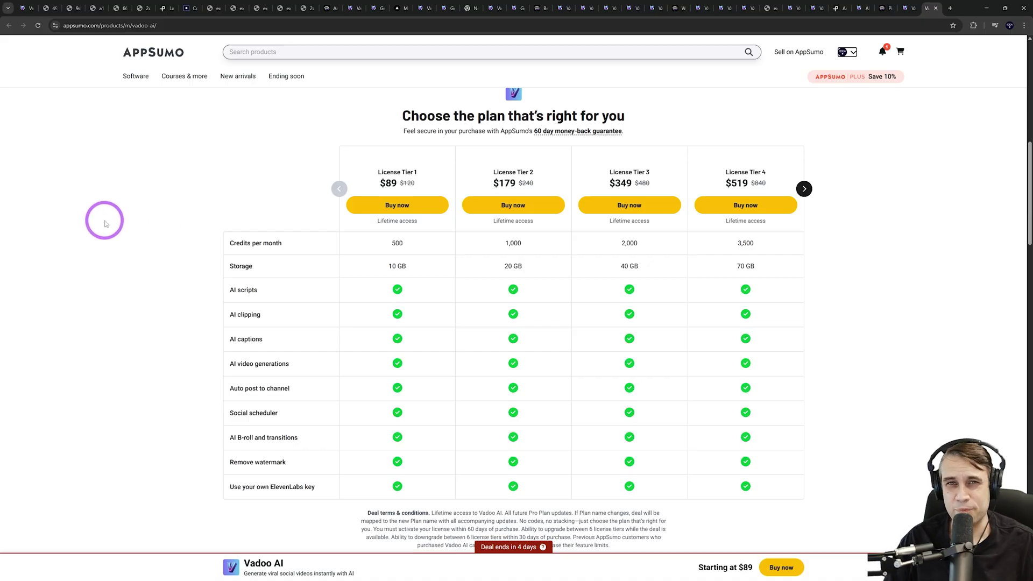
scroll(112, 227, down, 2)
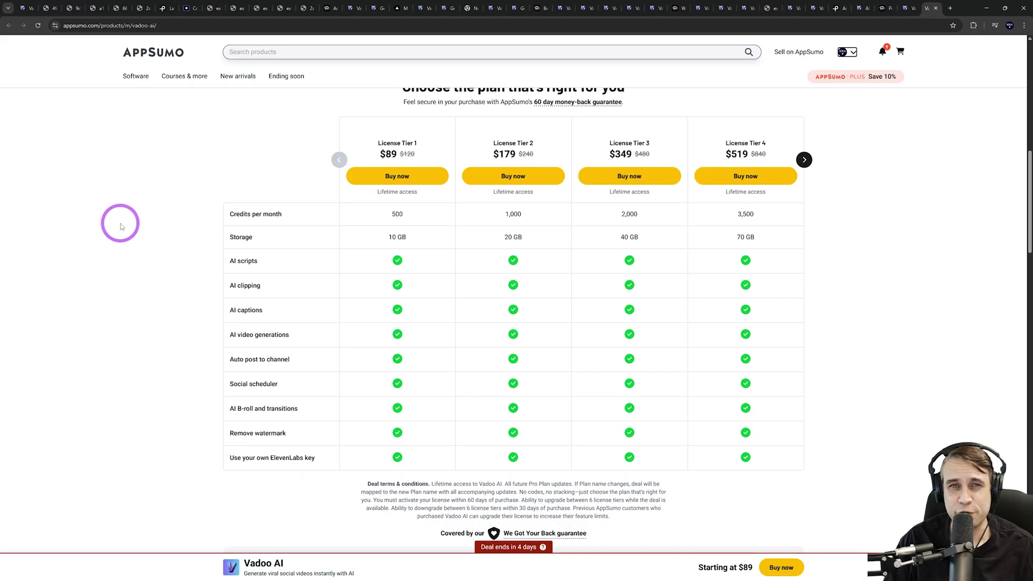